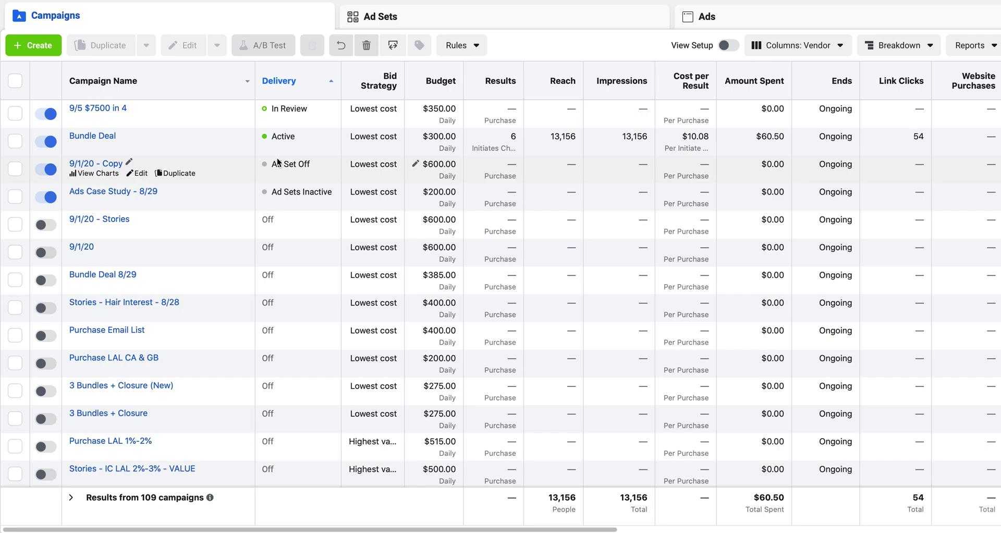
Start creating a new auction campaign and set its campaign objective to Conversions.
click(31, 46)
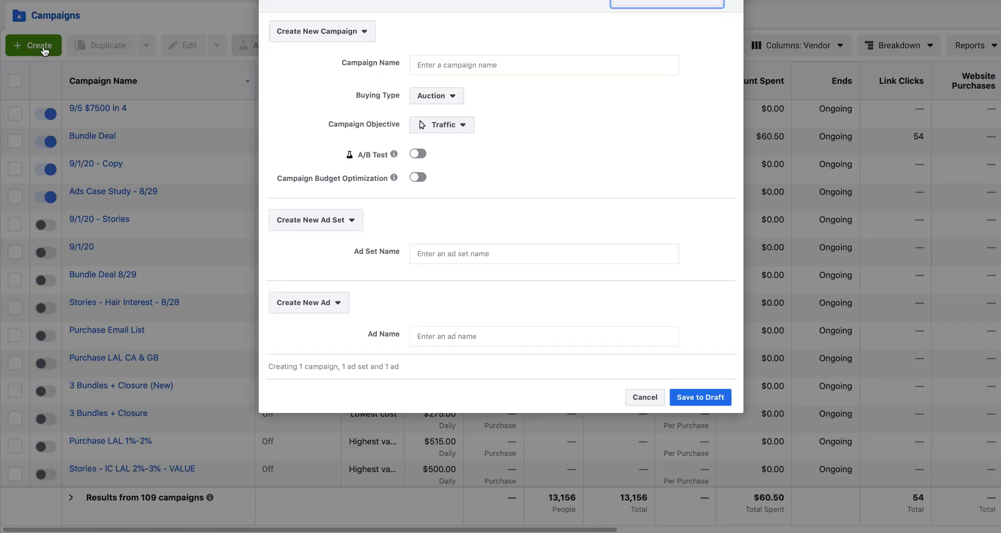
click(473, 155)
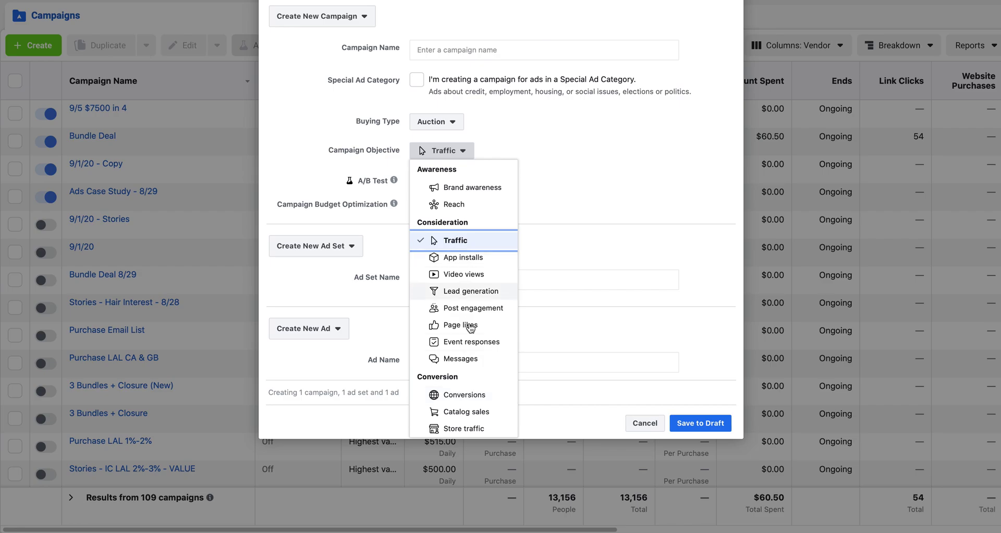
click(477, 395)
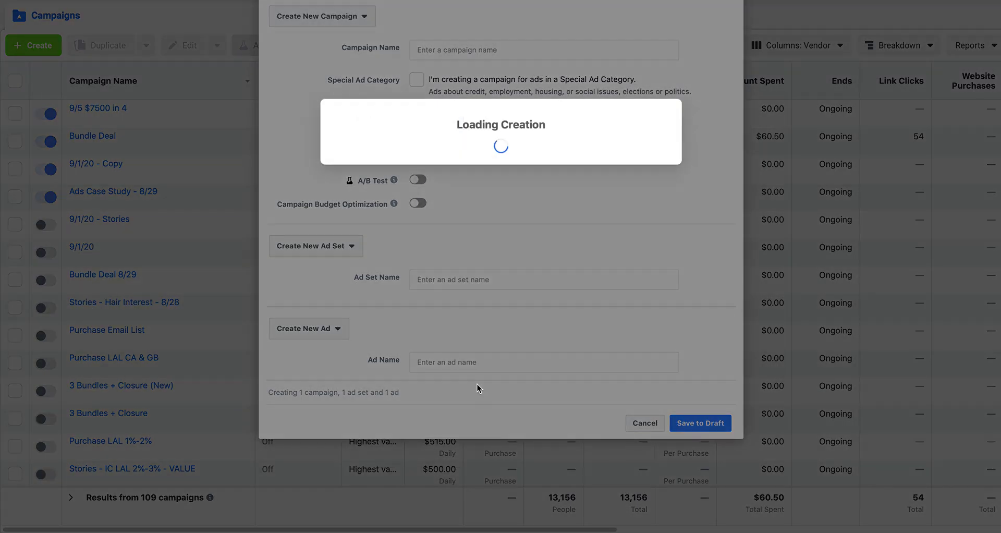
Name the campaign TEST, the ad set TEST - IG and the ad TEST.
click(468, 53)
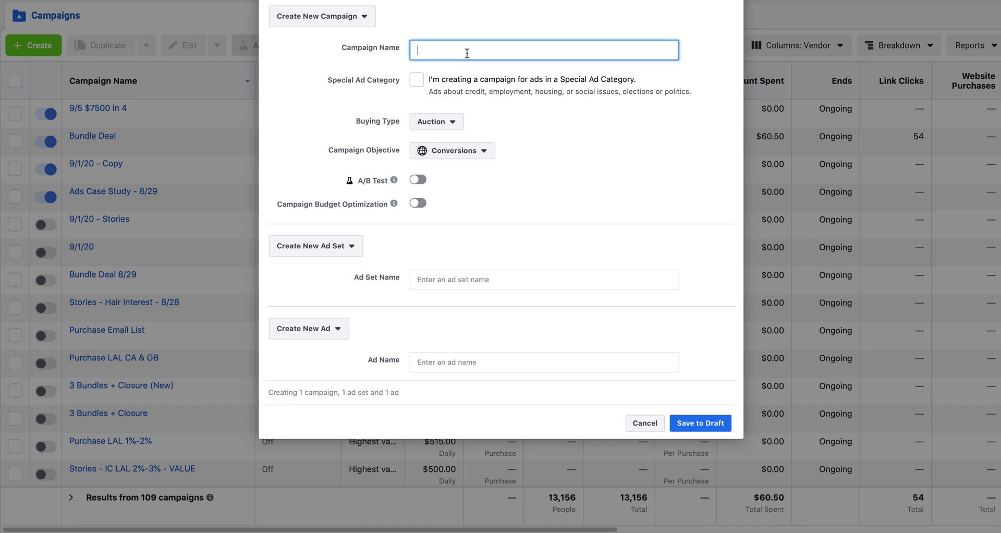
text(TEST)
click(440, 275)
text(TES)
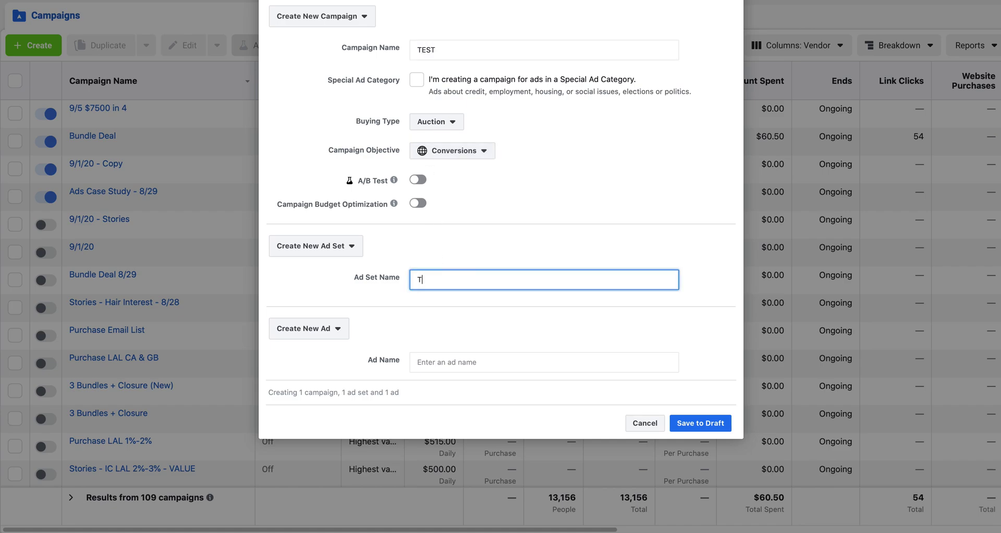
text(T - IG)
click(440, 361)
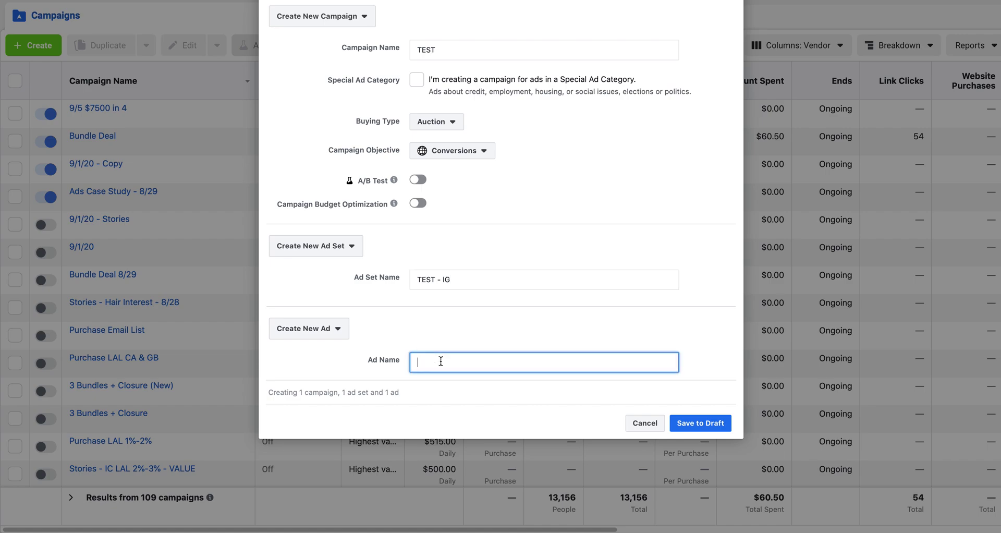
text(TEST)
Turn on campaign budget optimization with a daily budget of $10 and save the campaign to draft.
click(417, 204)
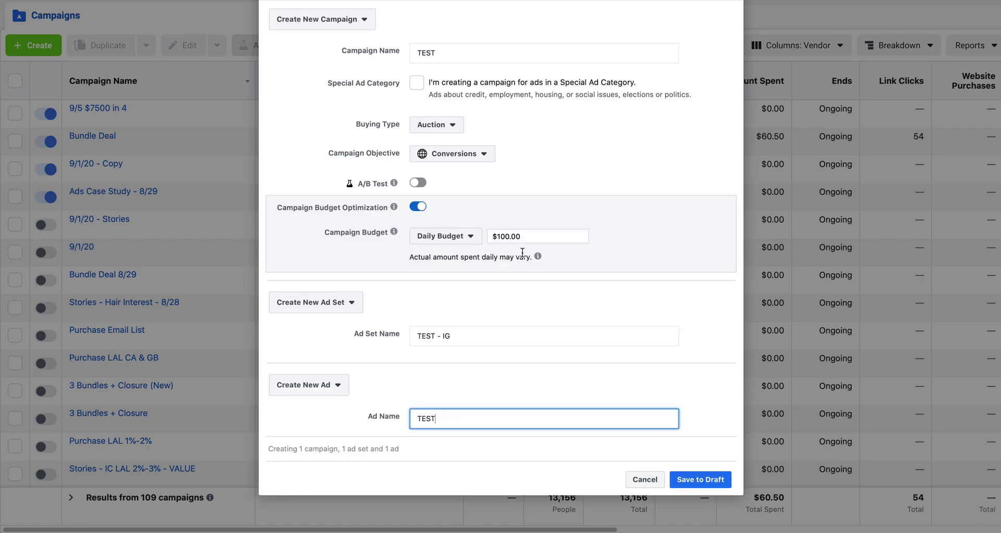
click(509, 237)
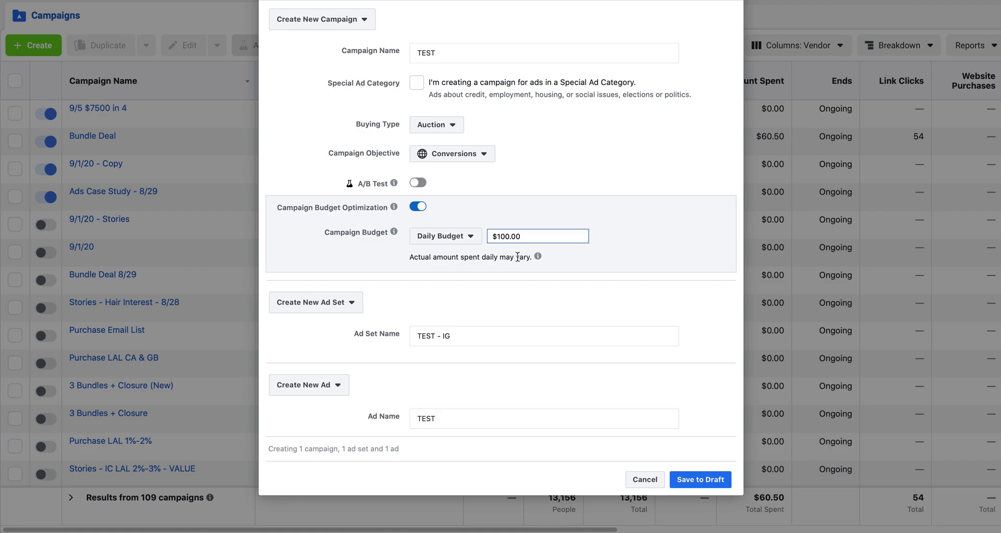
key(Delete)
key(Delete)
key(Delete)
key(Delete)
text(10)
click(561, 315)
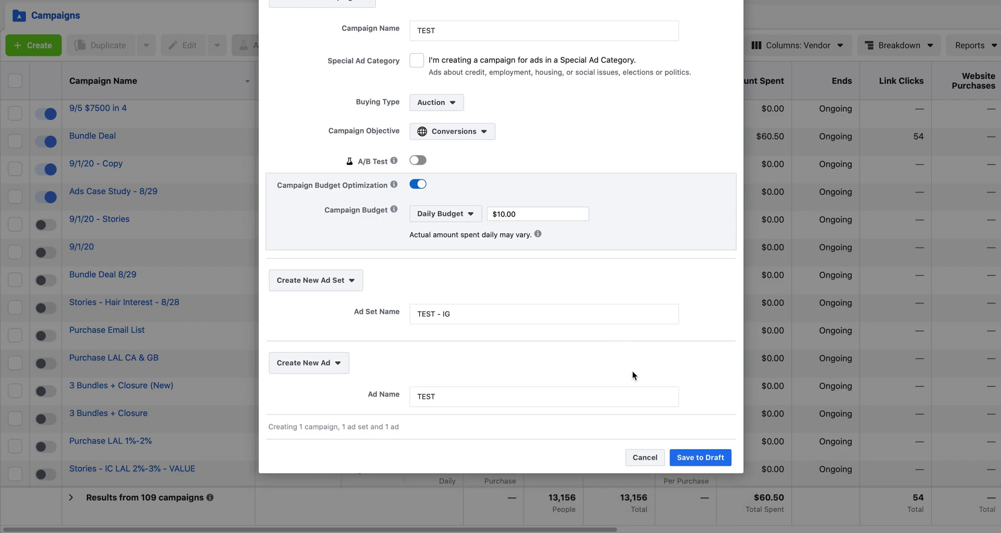
click(699, 459)
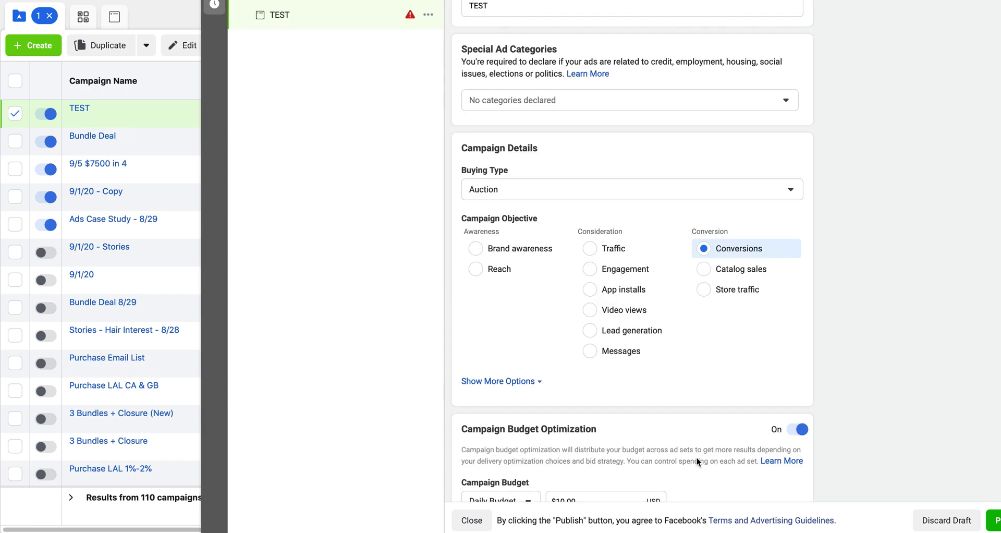
Open the TEST - IG ad set's settings and select the second listed pixel for website conversions.
scroll(716, 268, down, 2)
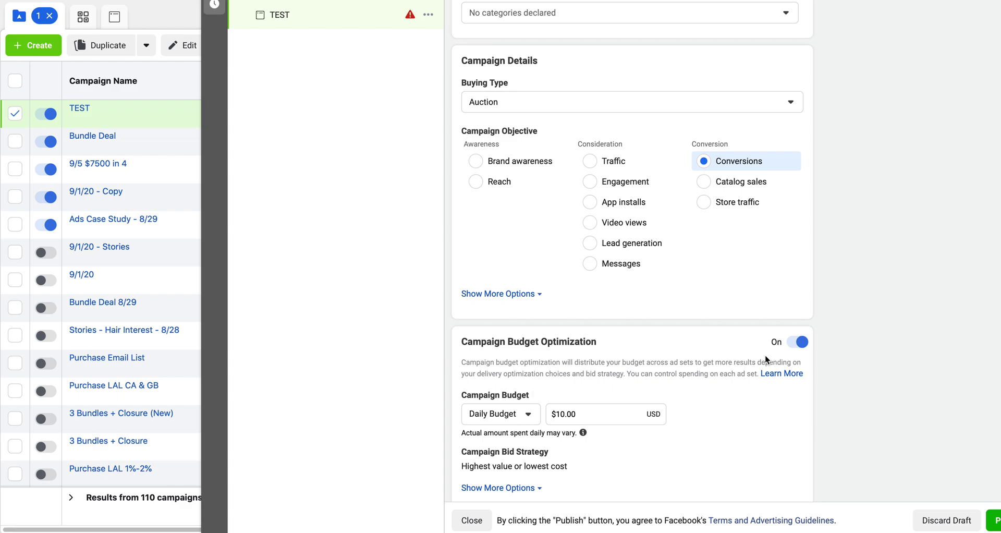
scroll(737, 299, up, 2)
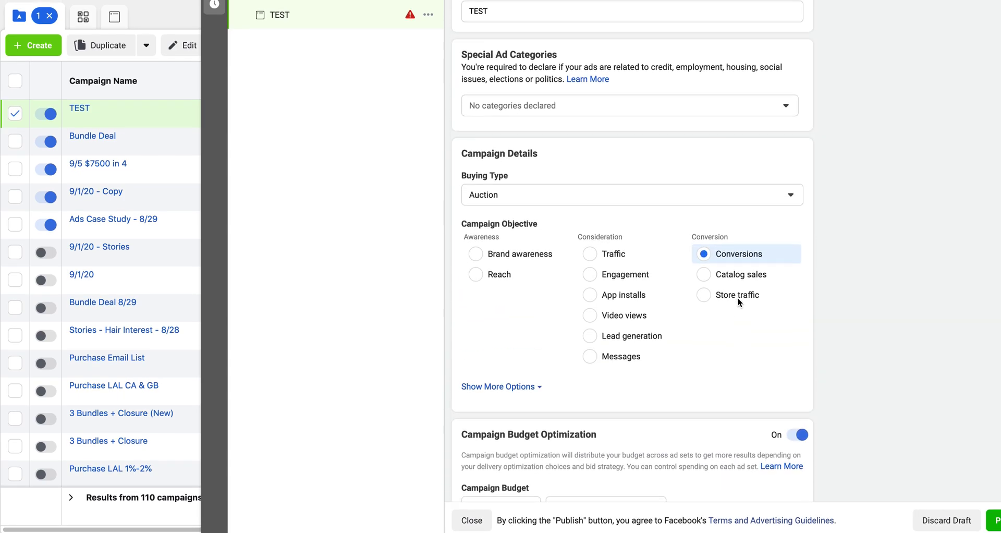
scroll(738, 299, down, 1)
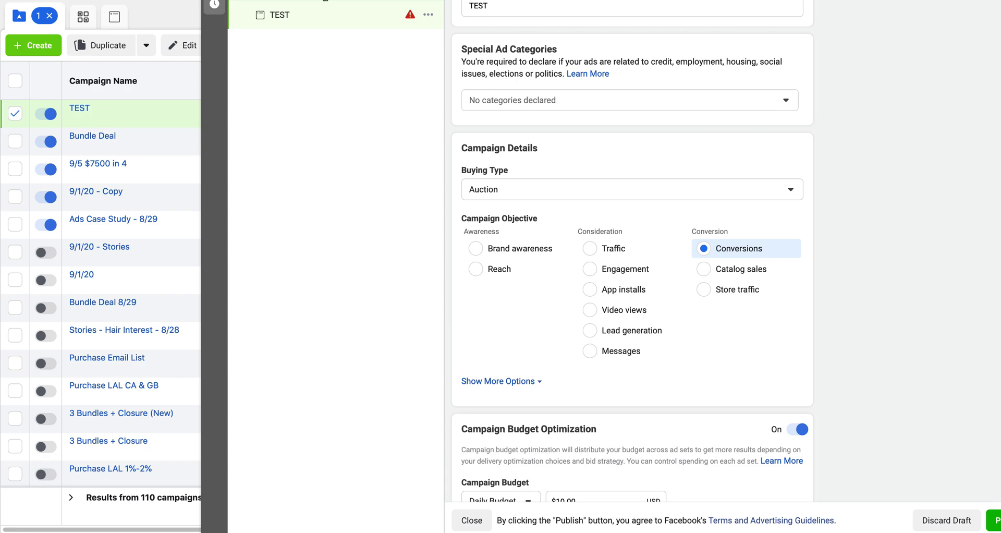
click(325, 0)
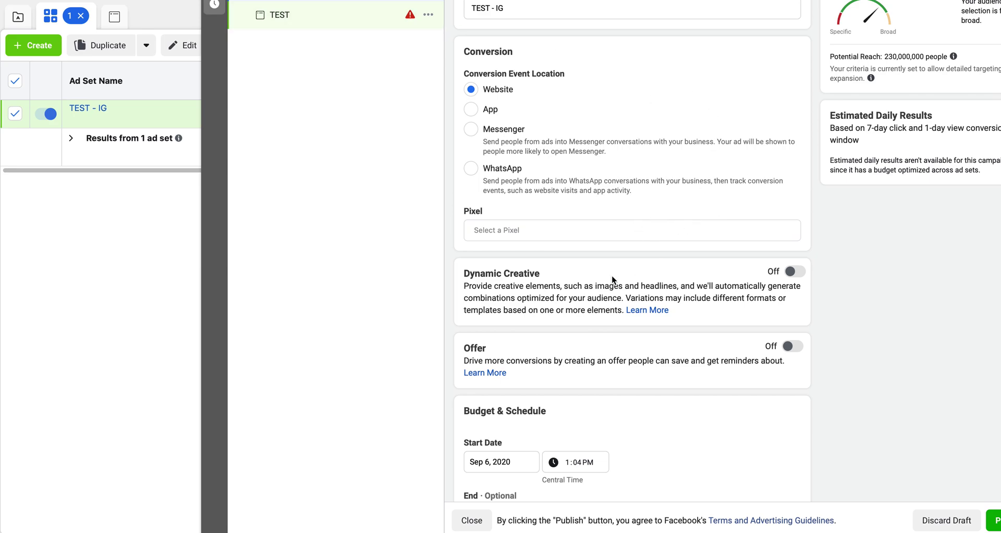
click(529, 236)
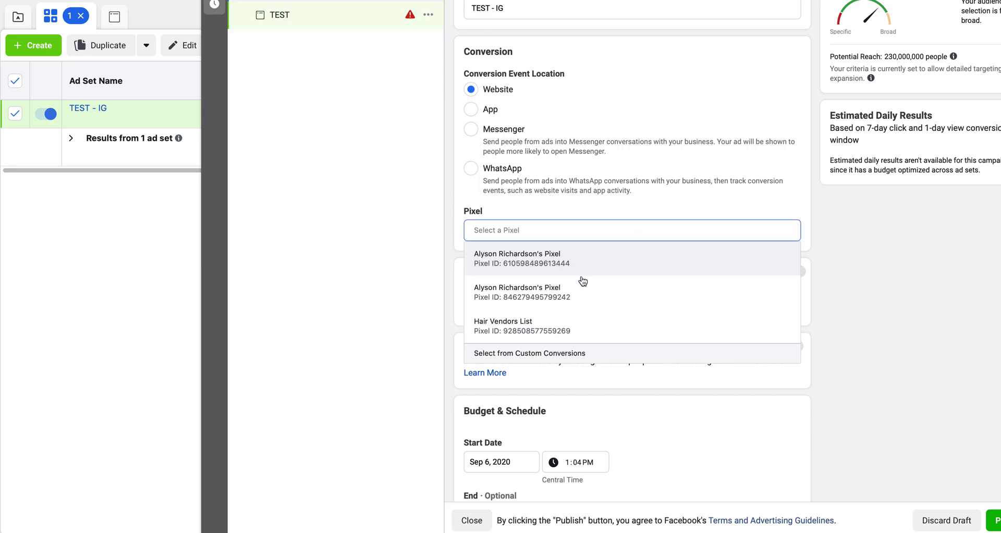
click(567, 291)
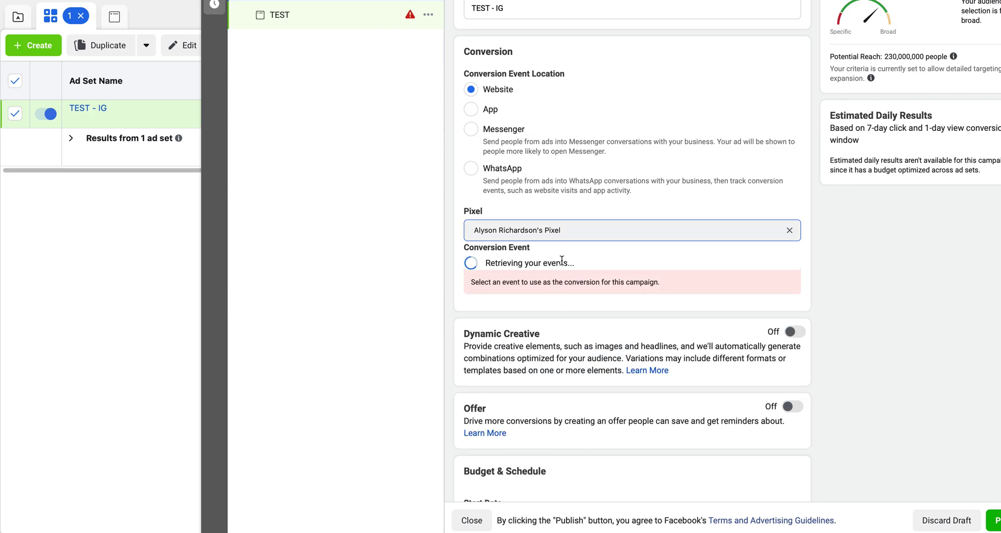
Choose the active Purchase event as the ad set's conversion event.
click(546, 270)
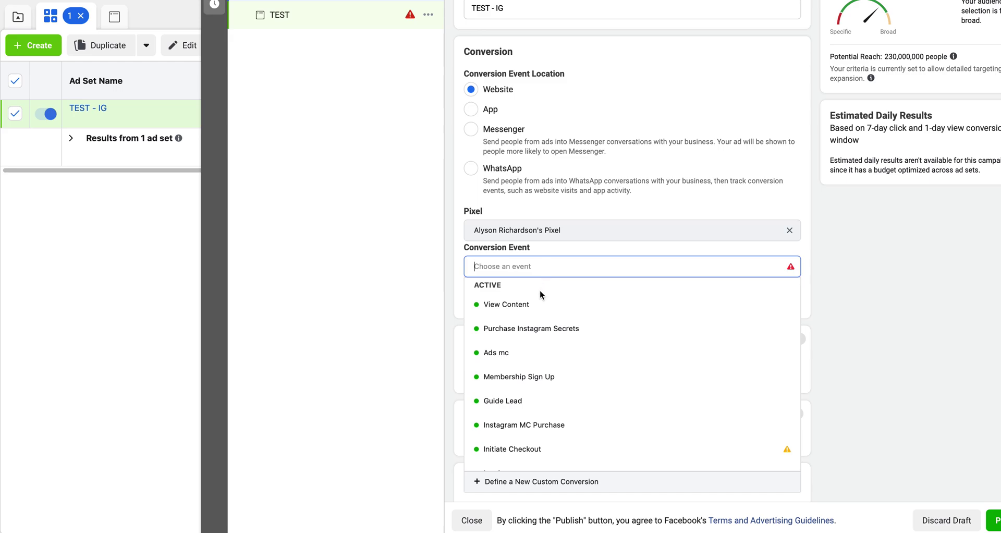
scroll(521, 386, down, 5)
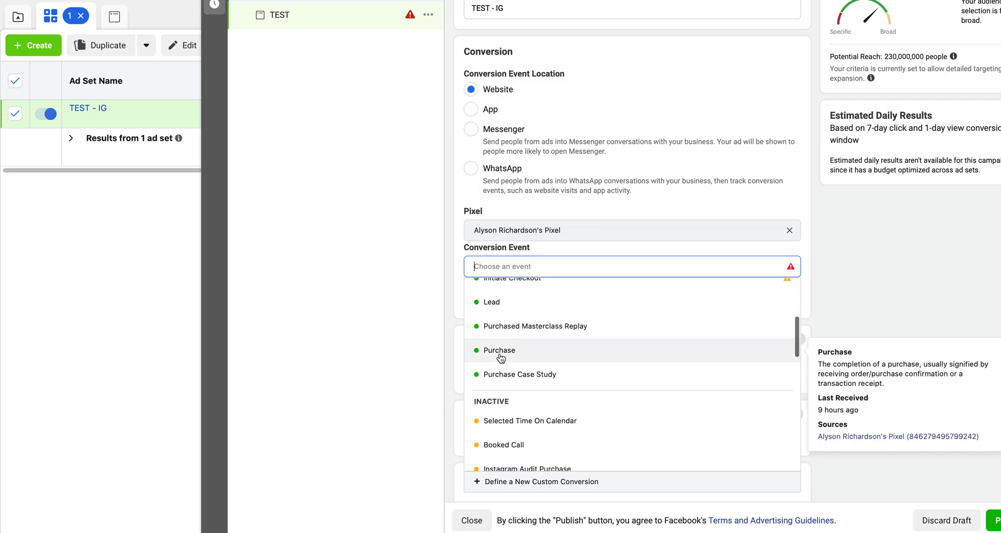
click(500, 351)
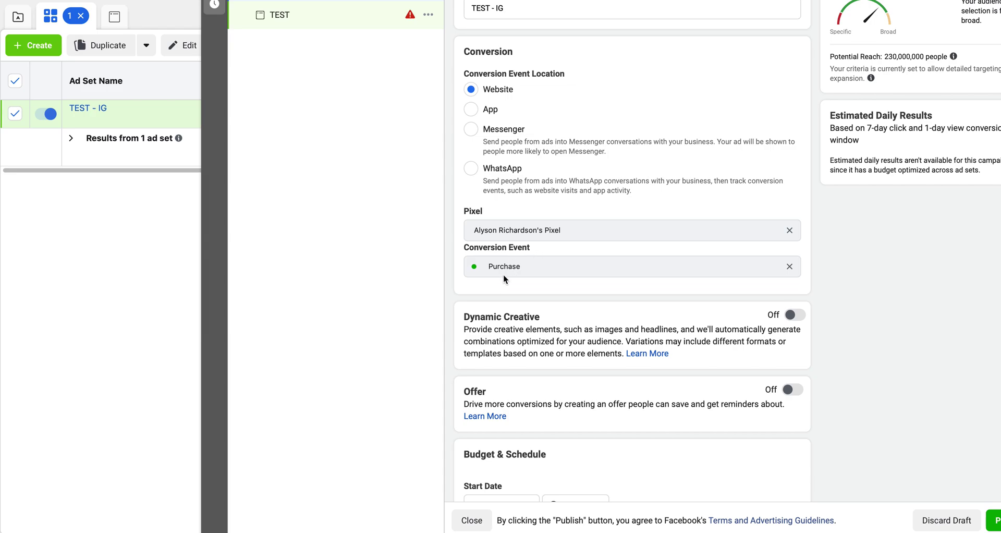
drag(517, 266, 525, 276)
click(560, 302)
Set the ad set's audience age range to 23–45.
scroll(560, 302, down, 2)
scroll(560, 303, down, 2)
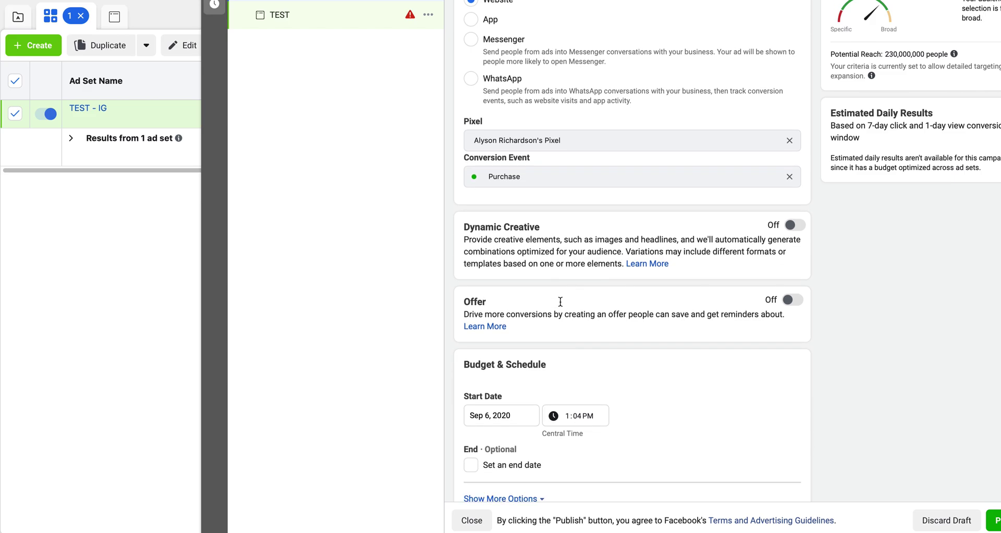
scroll(560, 305, down, 8)
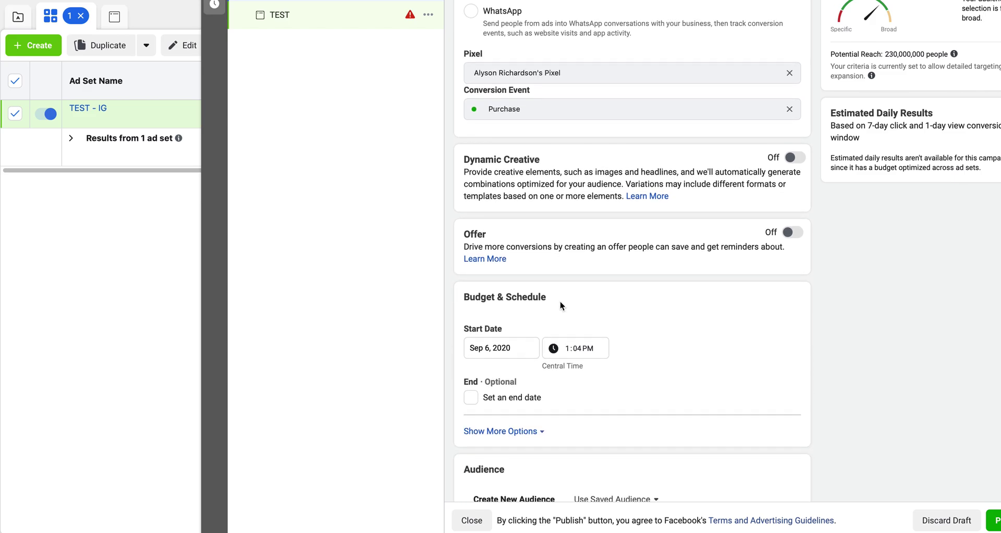
scroll(560, 303, down, 6)
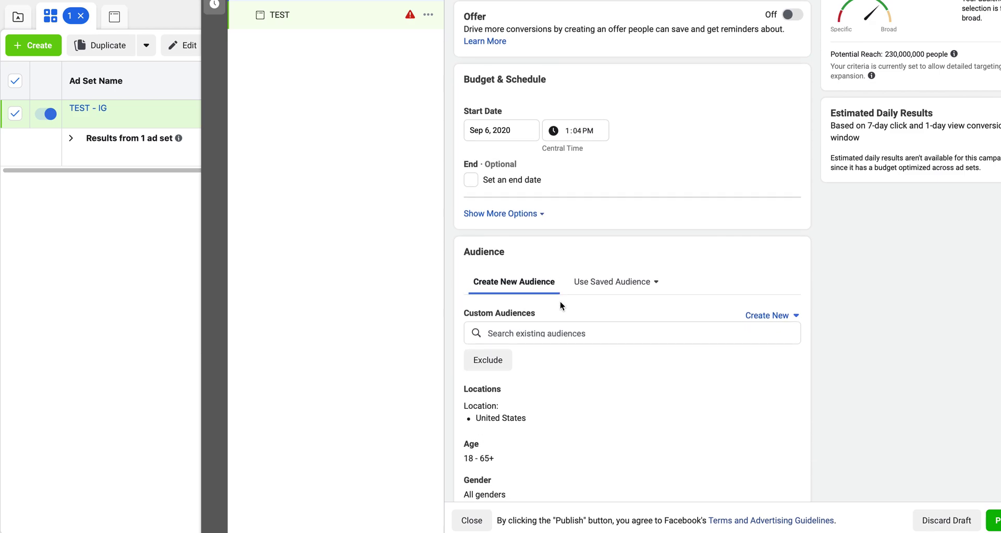
scroll(560, 305, down, 3)
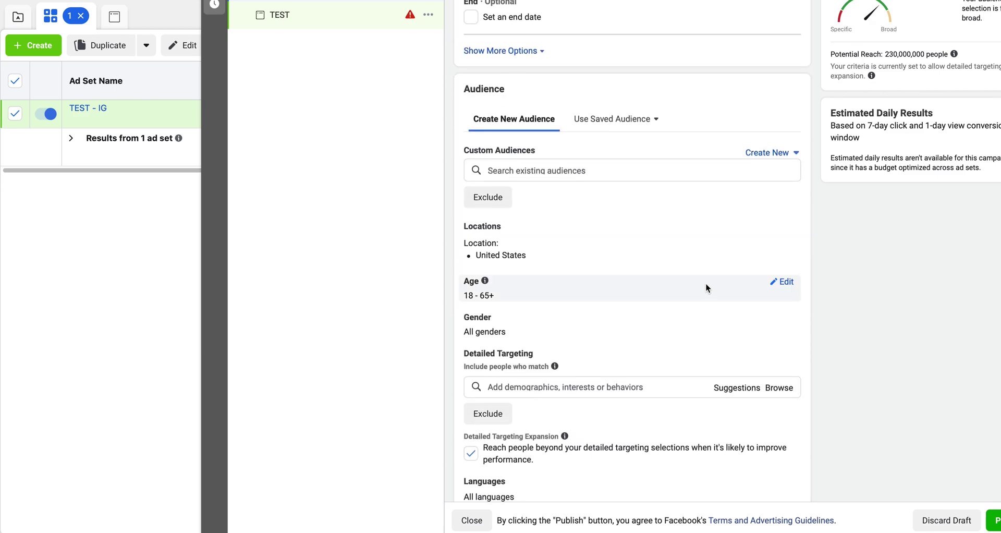
click(782, 282)
click(491, 307)
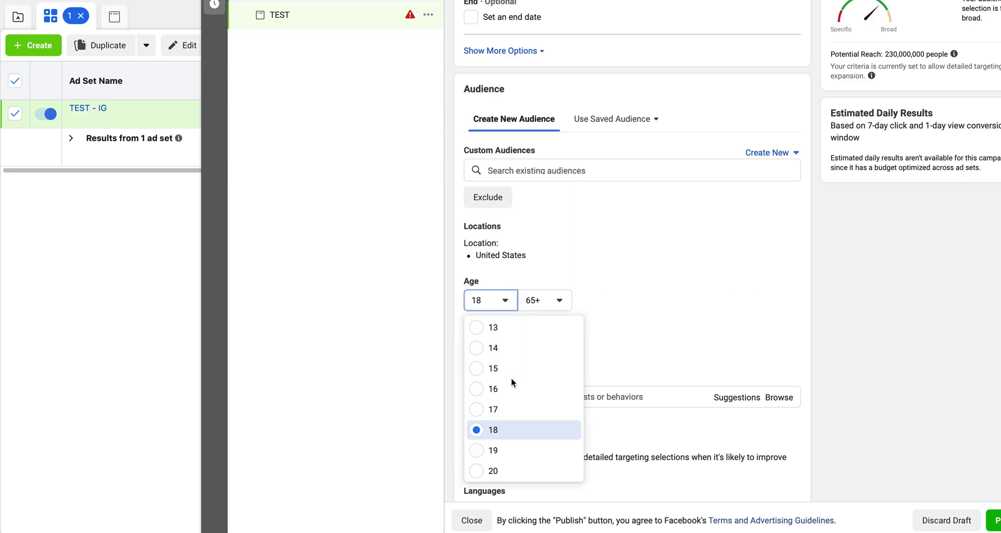
scroll(511, 377, down, 2)
scroll(487, 440, down, 1)
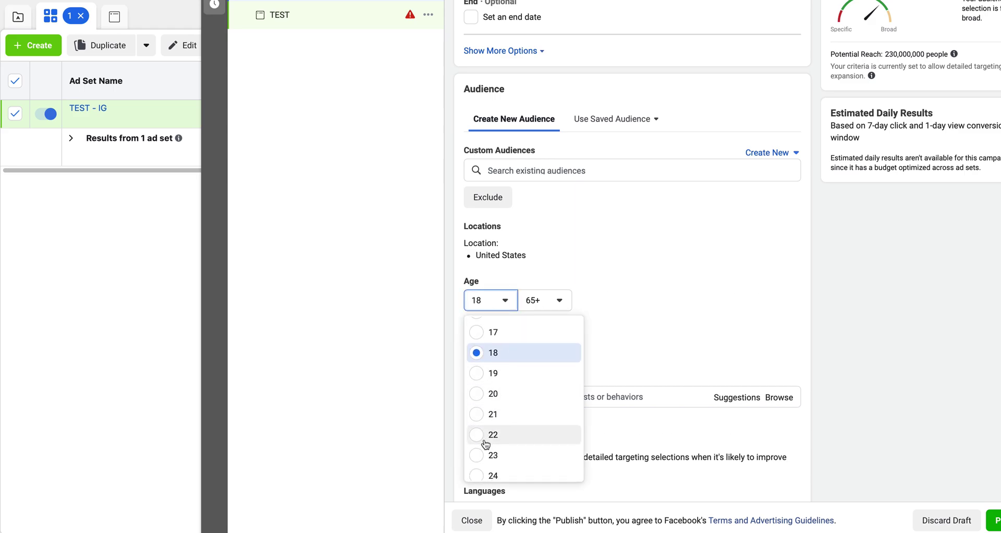
click(481, 461)
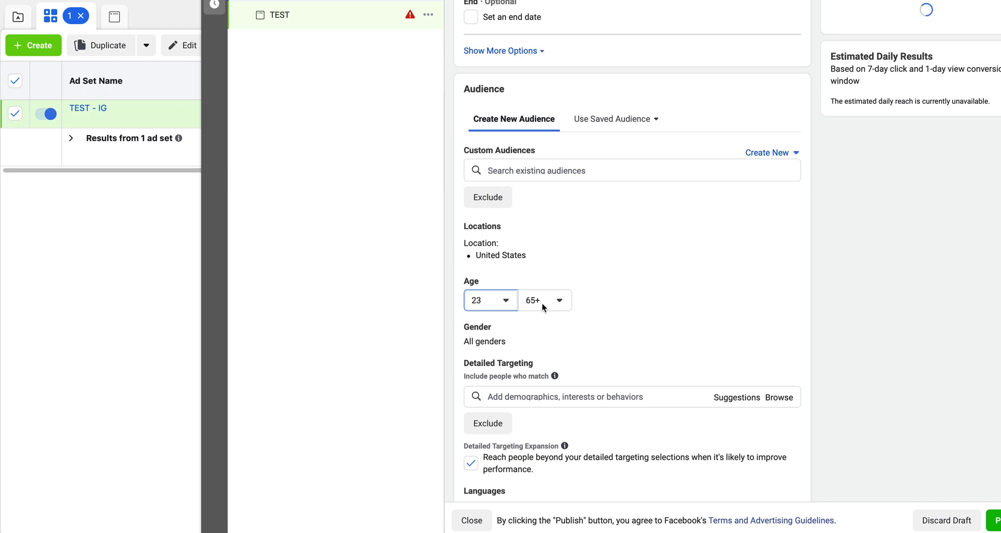
click(542, 303)
scroll(586, 378, up, 5)
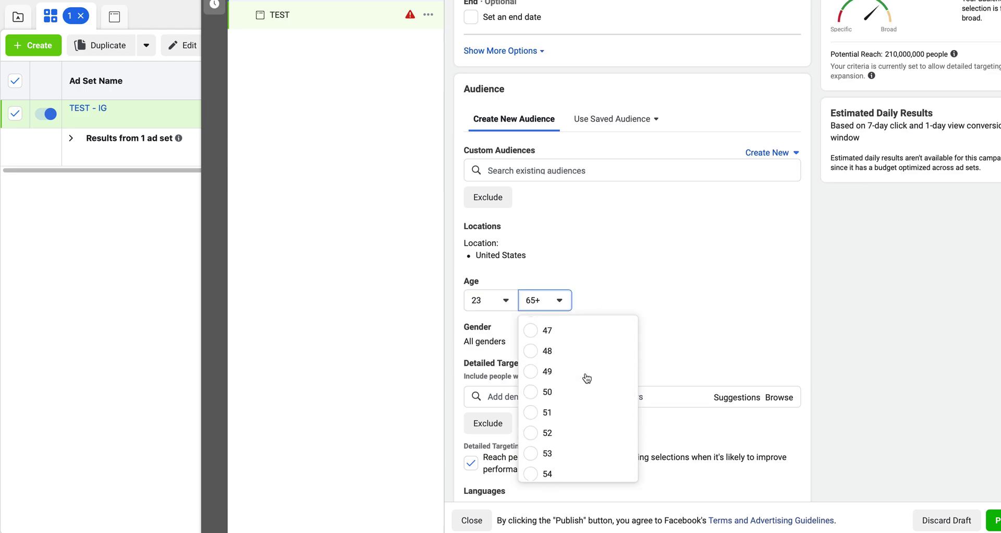
click(554, 349)
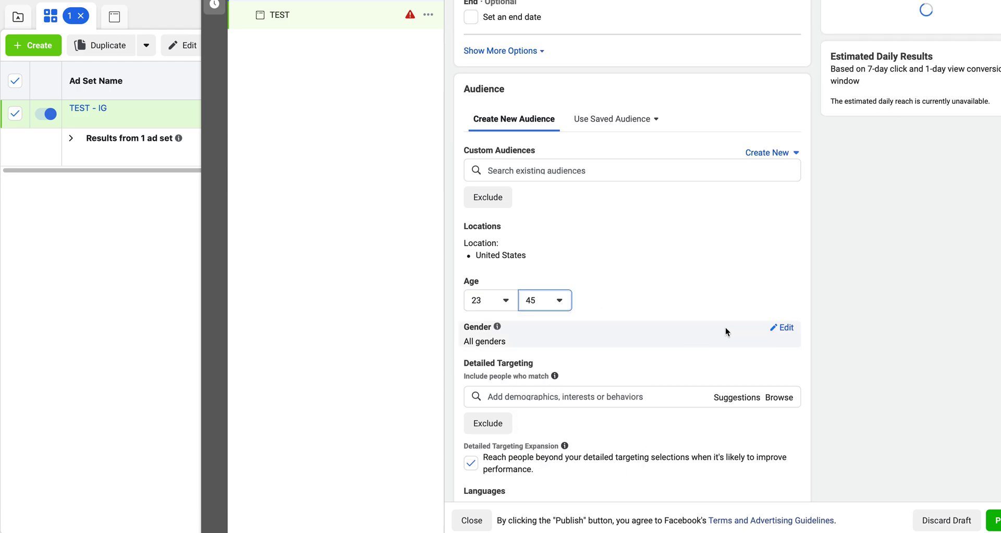
Restrict the audience's gender to Women.
scroll(718, 308, down, 1)
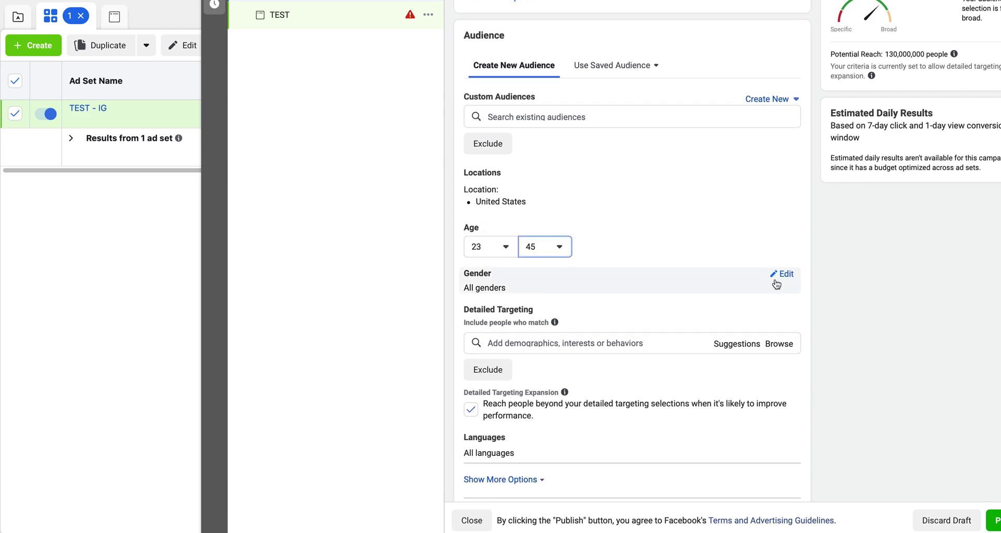
click(775, 278)
click(555, 288)
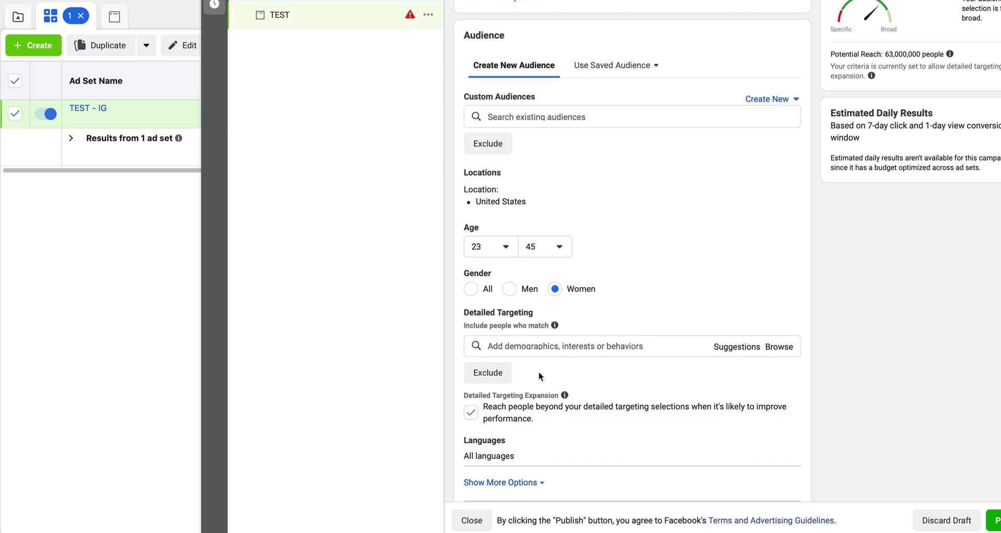
Turn off detailed targeting expansion so the ads stay within the chosen targeting selections.
click(468, 418)
click(469, 419)
click(471, 419)
click(471, 419)
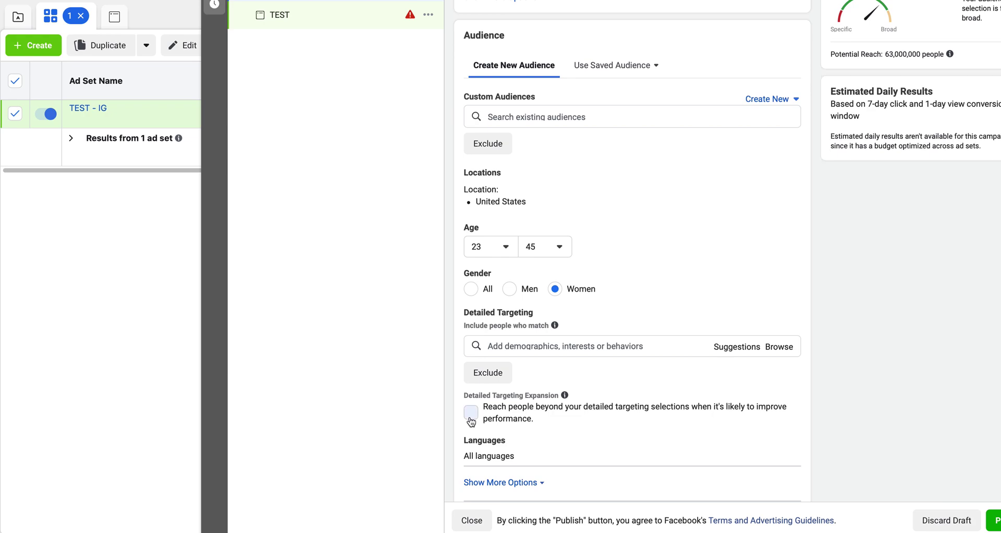
click(471, 419)
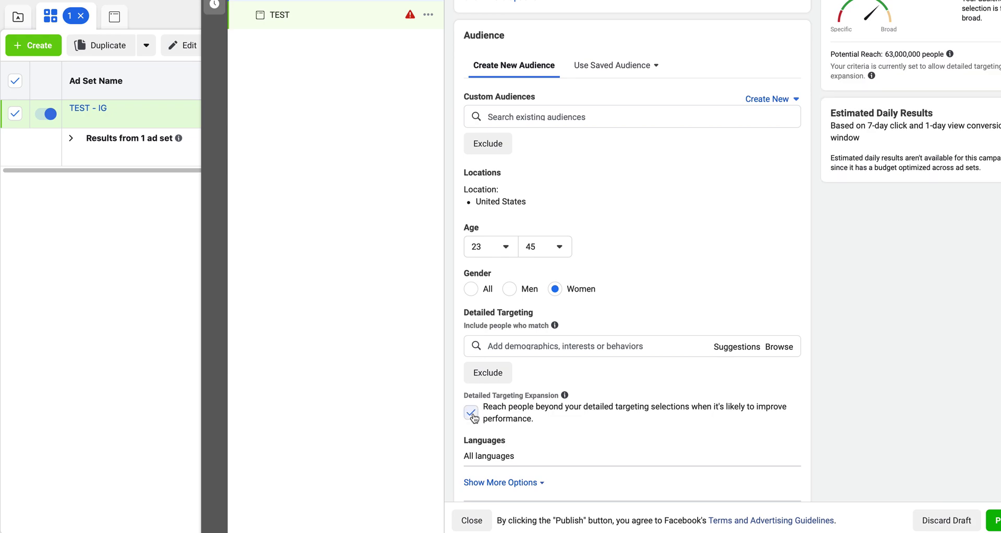
Search detailed targeting for "human hair" and add the Human Hair Extensions interest.
click(578, 340)
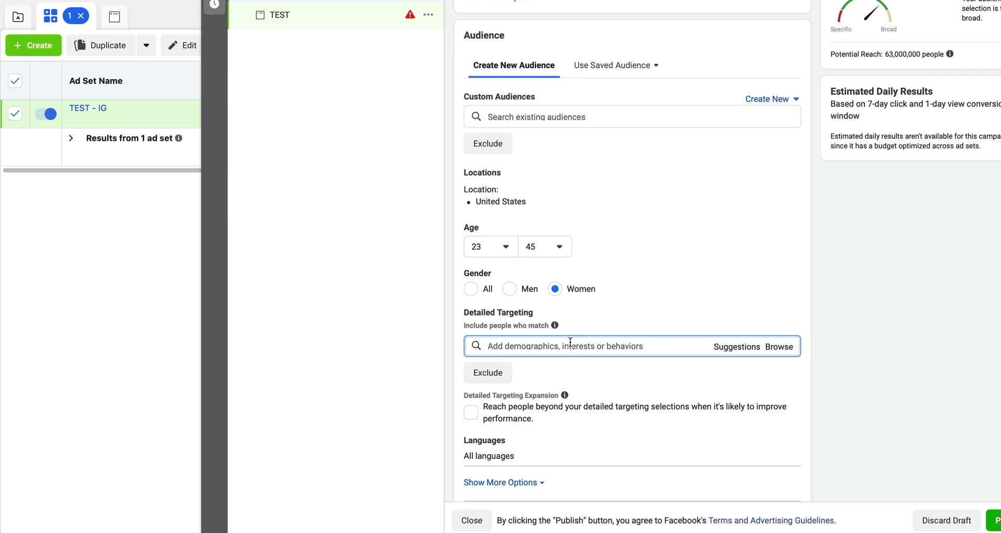
text(human hair)
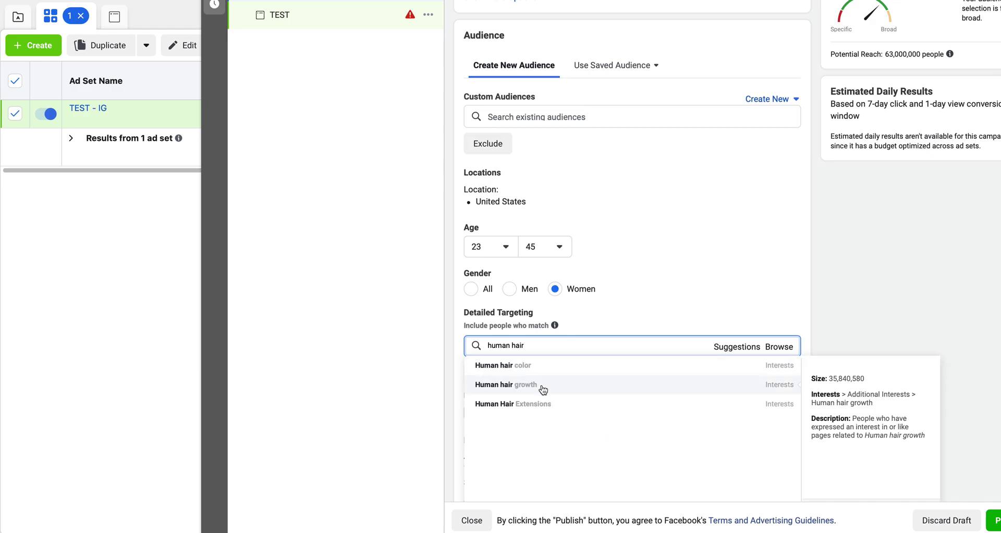
click(544, 409)
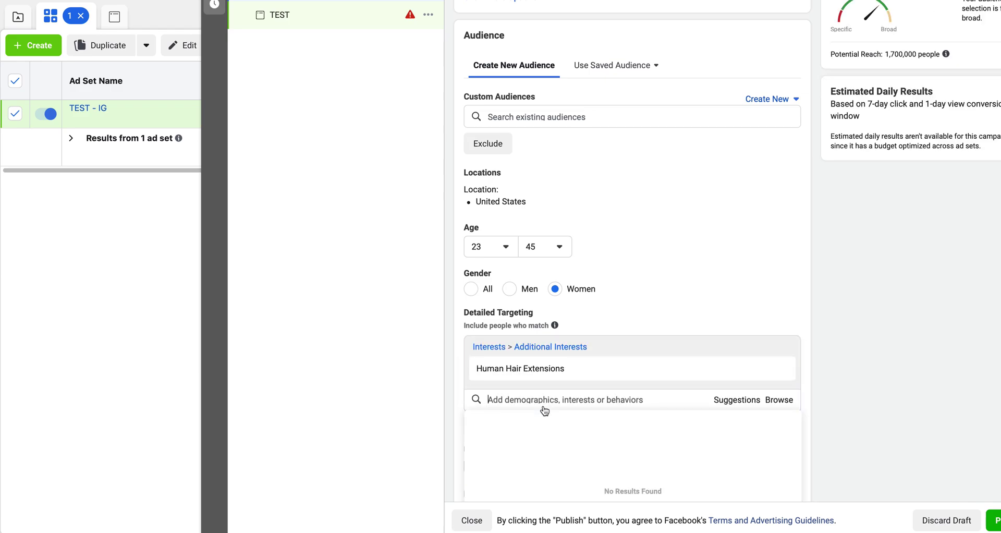
Search detailed targeting for "lace wig" and add the Lace wig interest to the ad set's audience.
drag(884, 53, 939, 54)
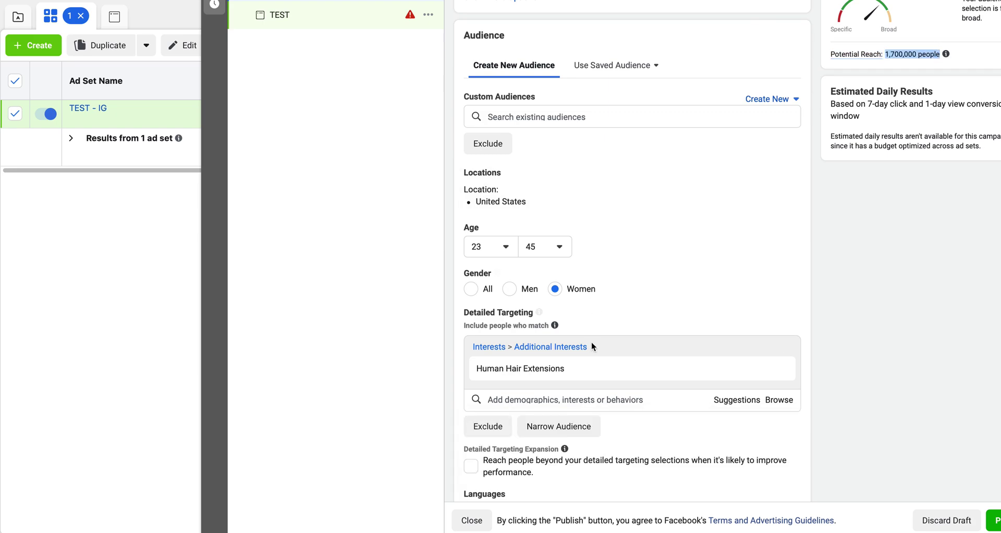
click(564, 399)
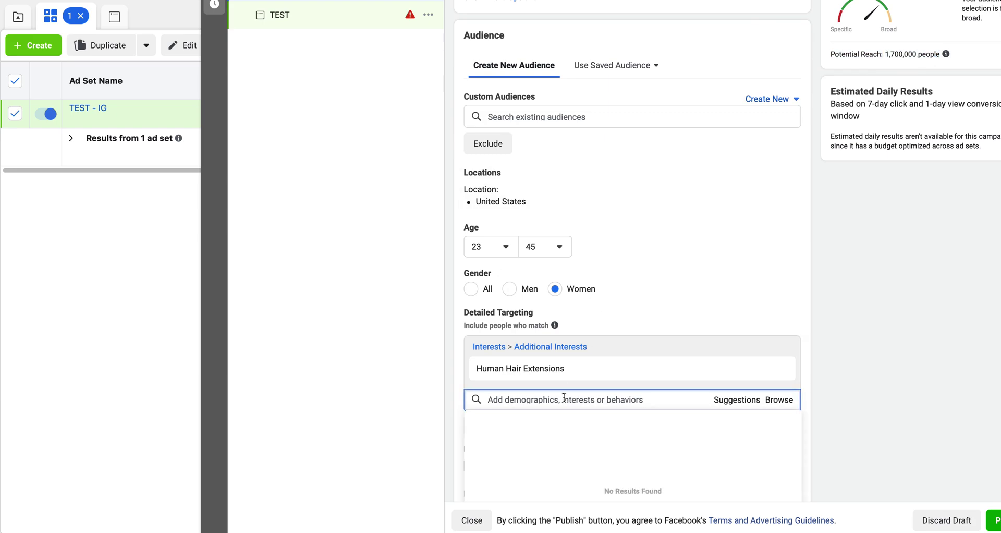
text(lace wig)
scroll(626, 326, down, 1)
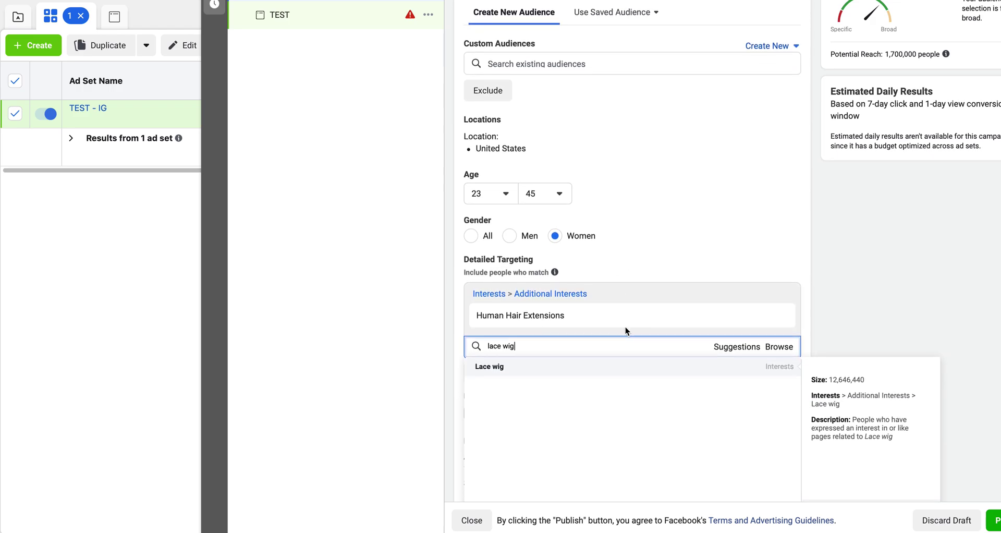
click(567, 367)
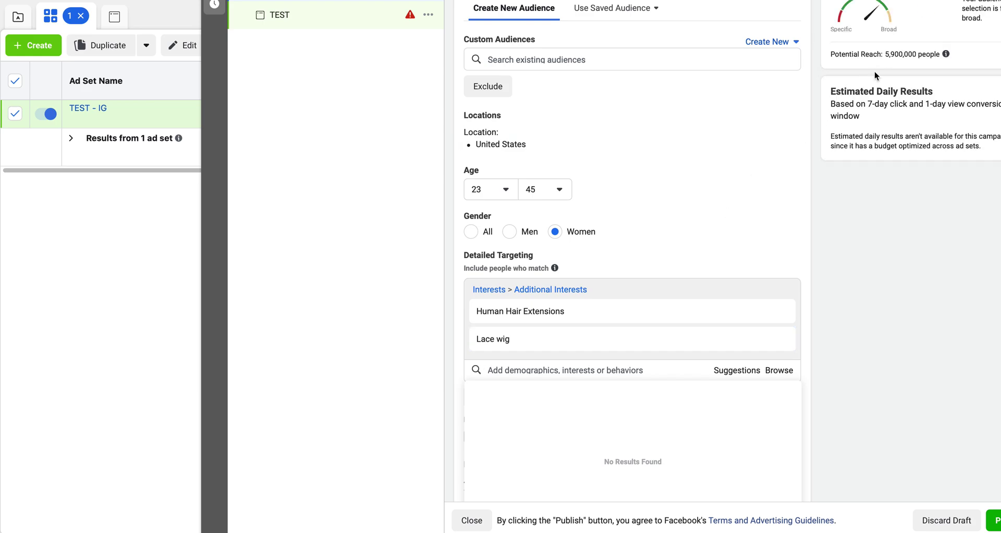
drag(912, 56, 917, 55)
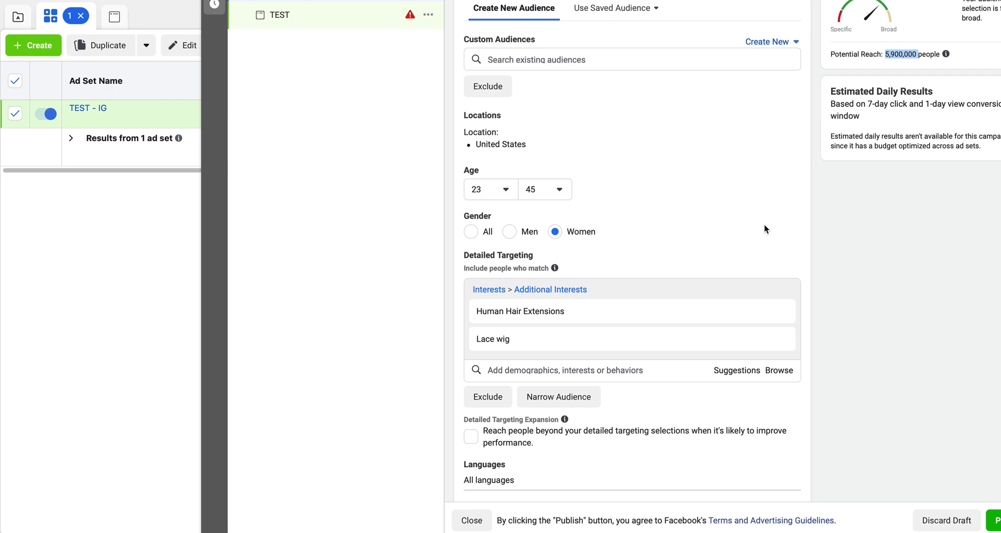
Look through the suggested interests for detailed targeting and the remaining audience options.
click(736, 372)
scroll(678, 347, down, 5)
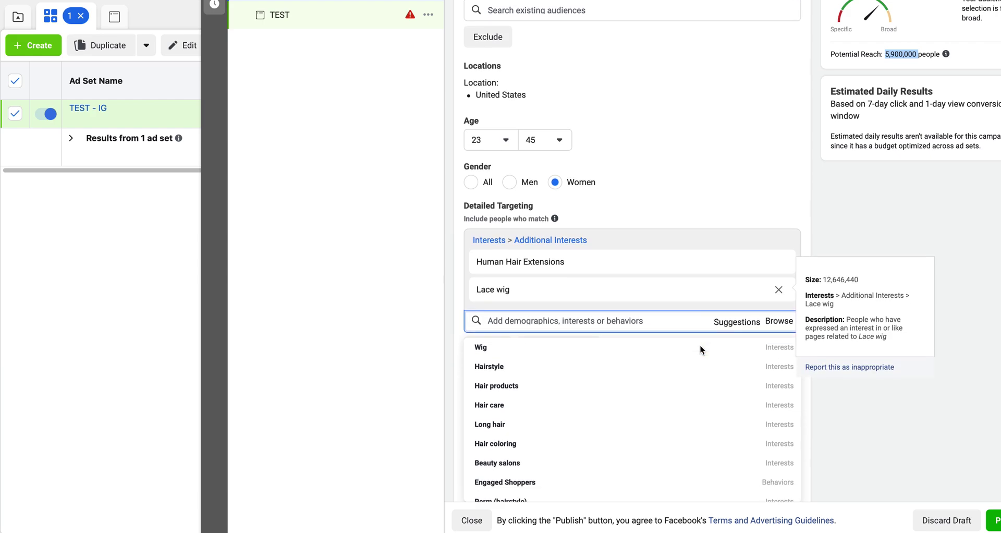
scroll(619, 380, down, 8)
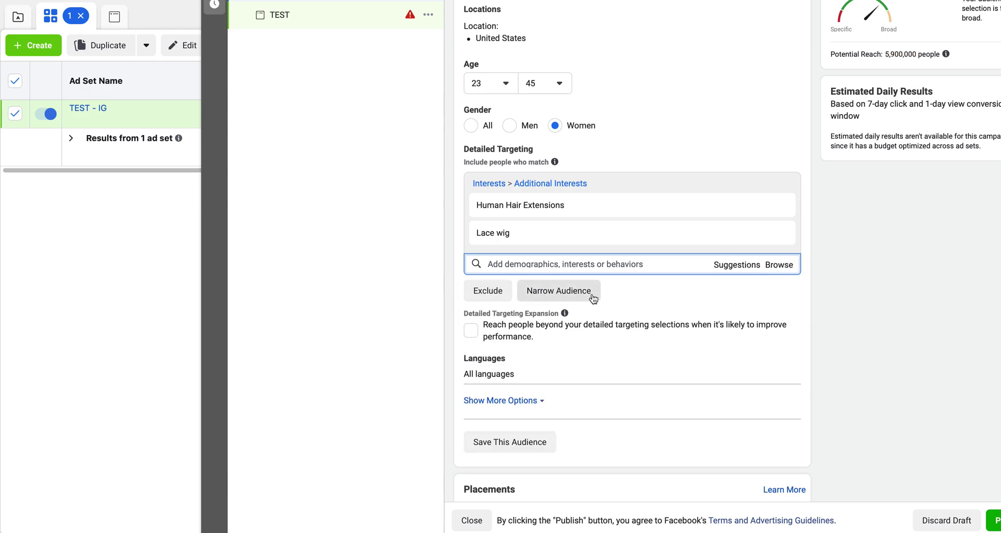
scroll(620, 310, down, 1)
scroll(619, 311, down, 2)
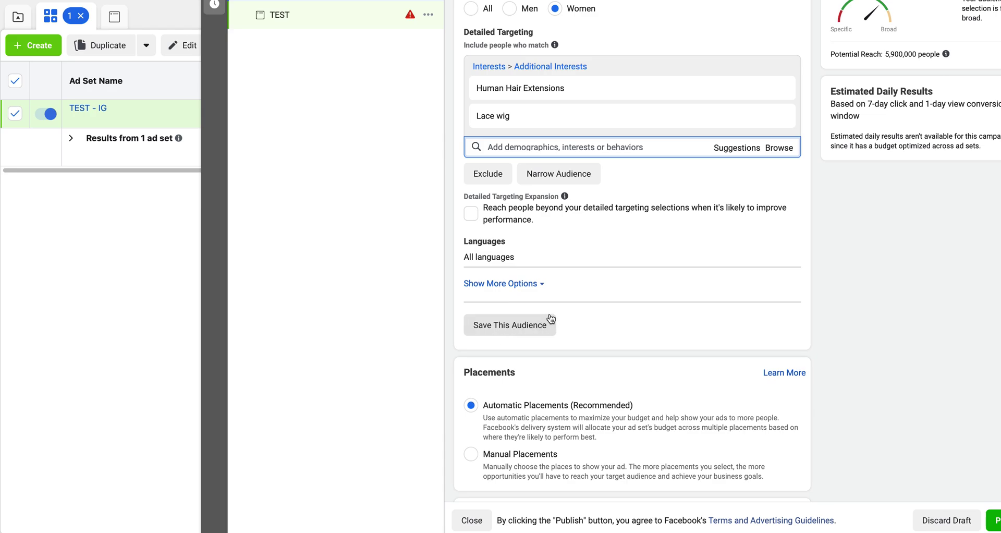
Compare the audience's potential reach with detailed targeting expansion turned on and off.
drag(886, 54, 918, 53)
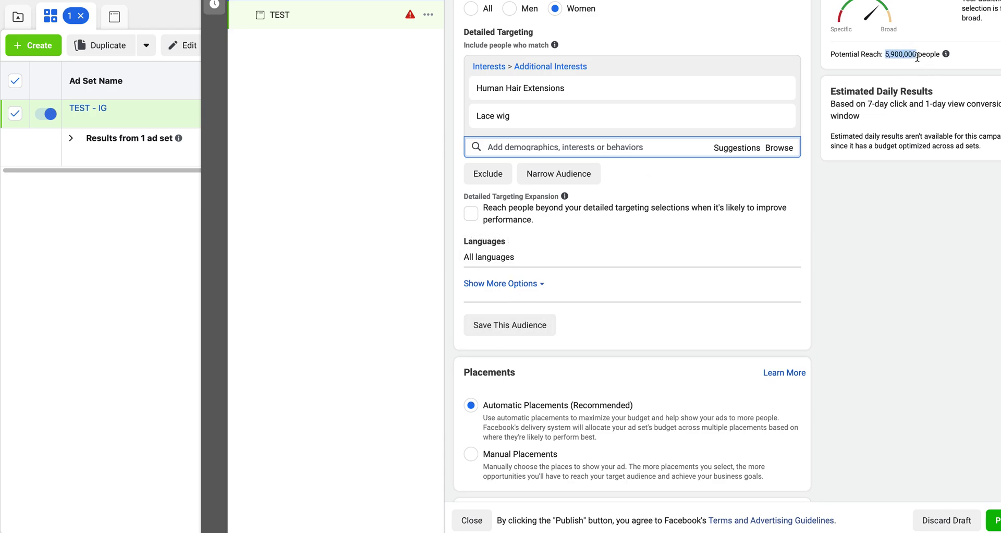
click(472, 213)
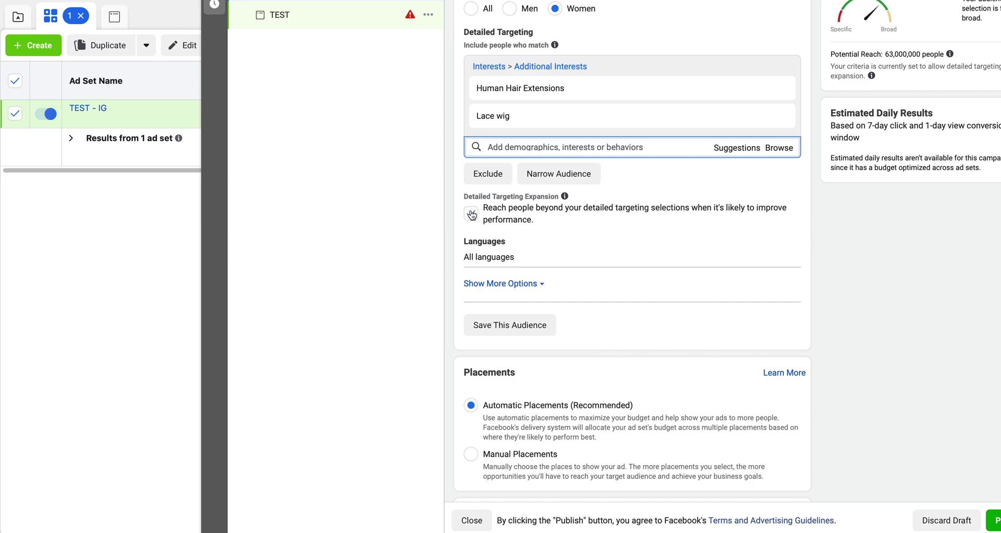
click(471, 214)
Switch to manual placements, deselecting the Facebook, Audience Network and Messenger platforms and the Instagram Stories placement.
scroll(624, 287, down, 2)
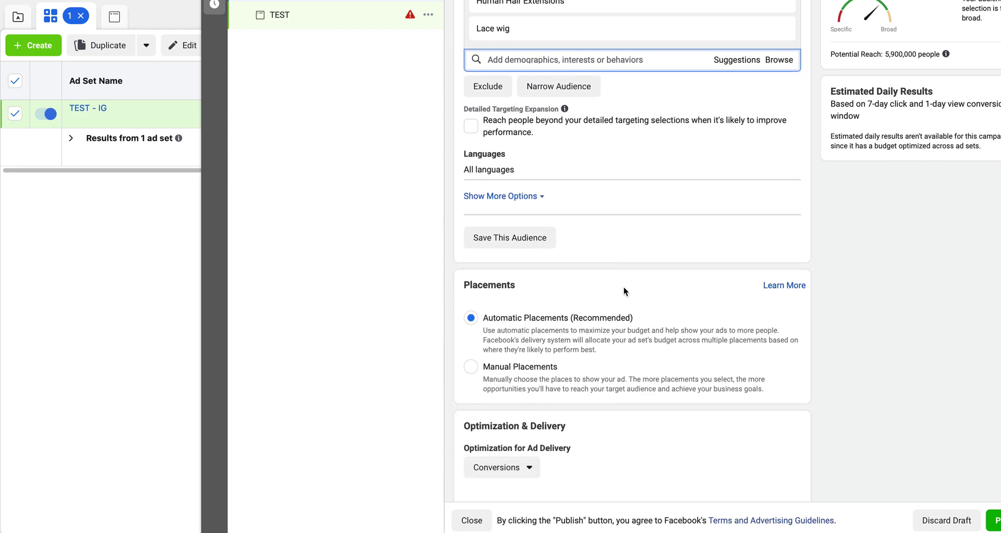
scroll(624, 290, down, 2)
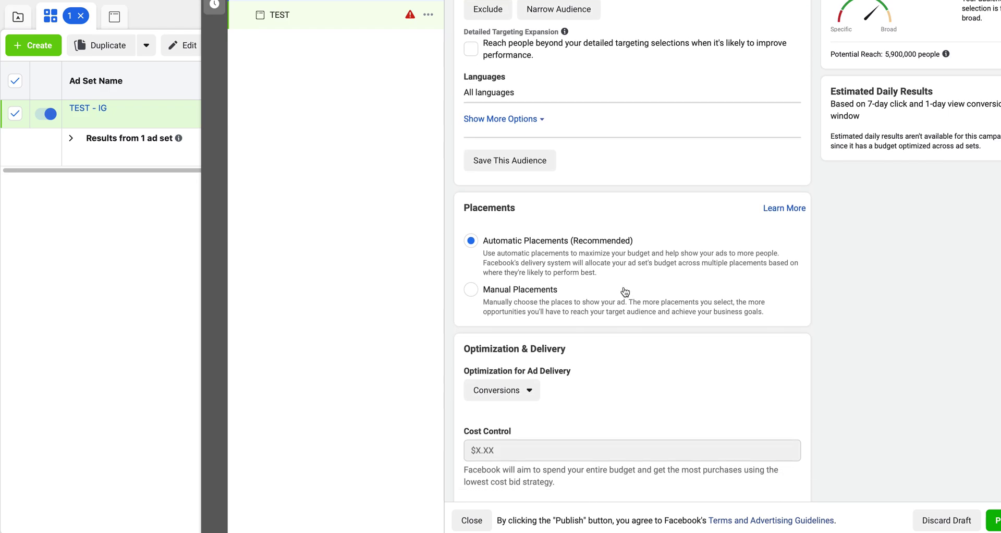
click(472, 291)
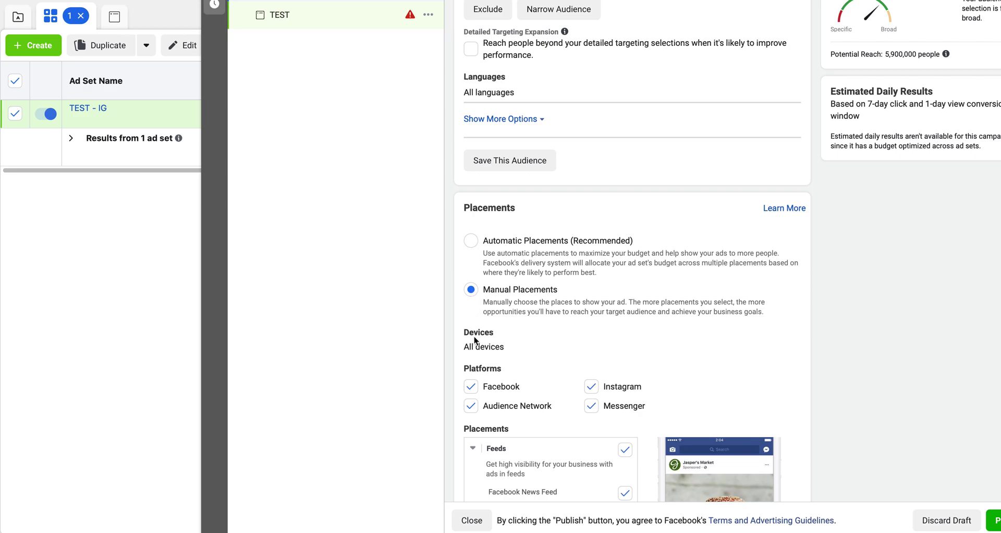
click(471, 387)
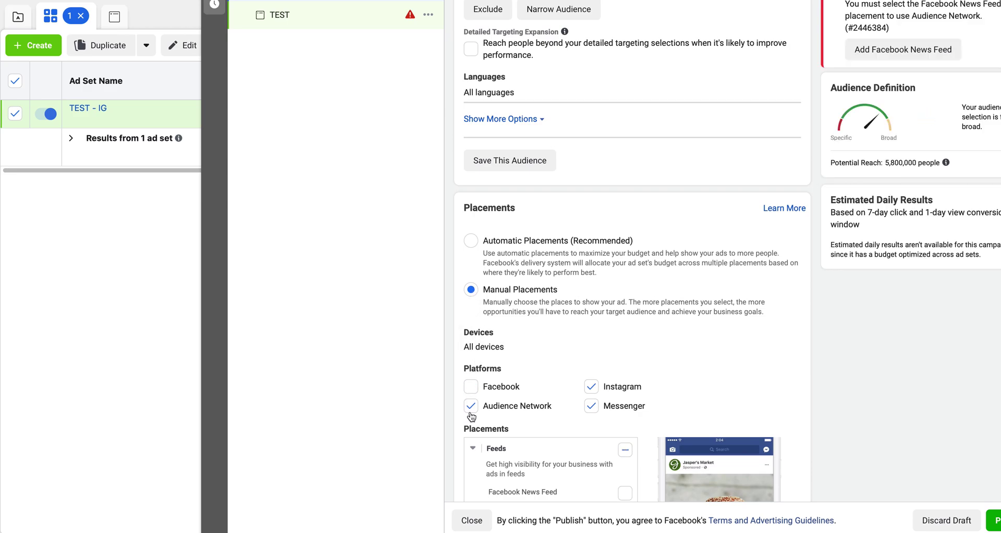
click(468, 412)
click(591, 408)
scroll(679, 382, down, 5)
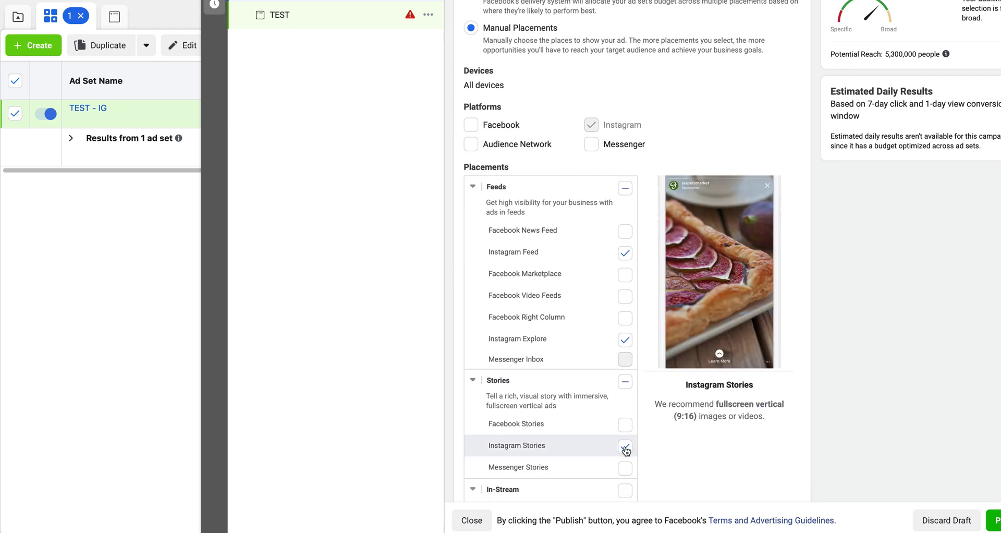
click(625, 447)
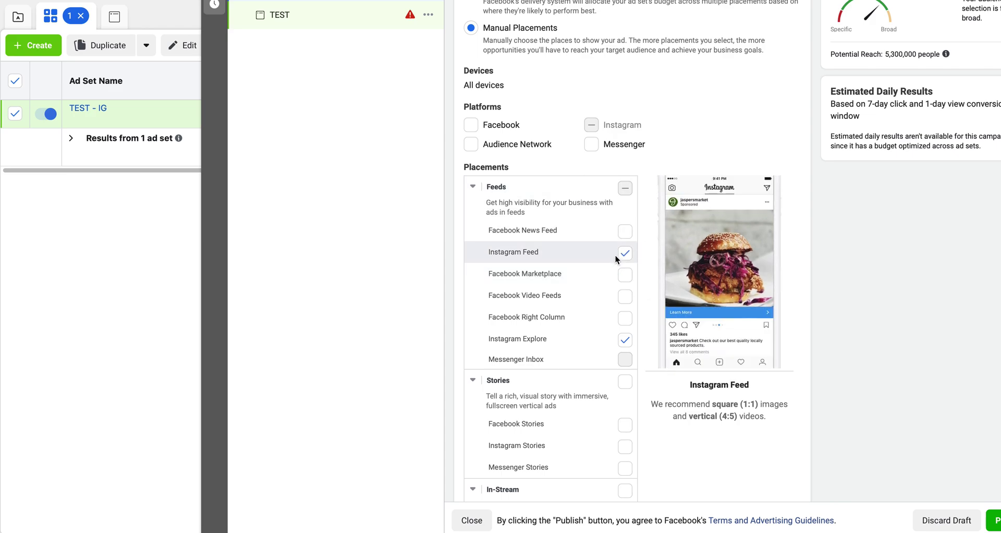
Review the remaining placements and the available choices for ad delivery optimization.
scroll(625, 350, down, 10)
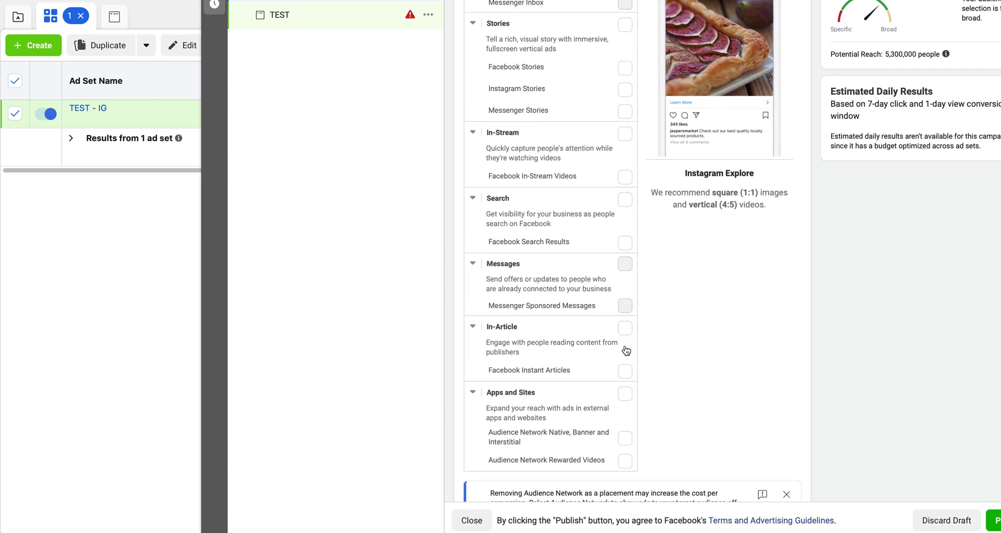
scroll(625, 349, down, 5)
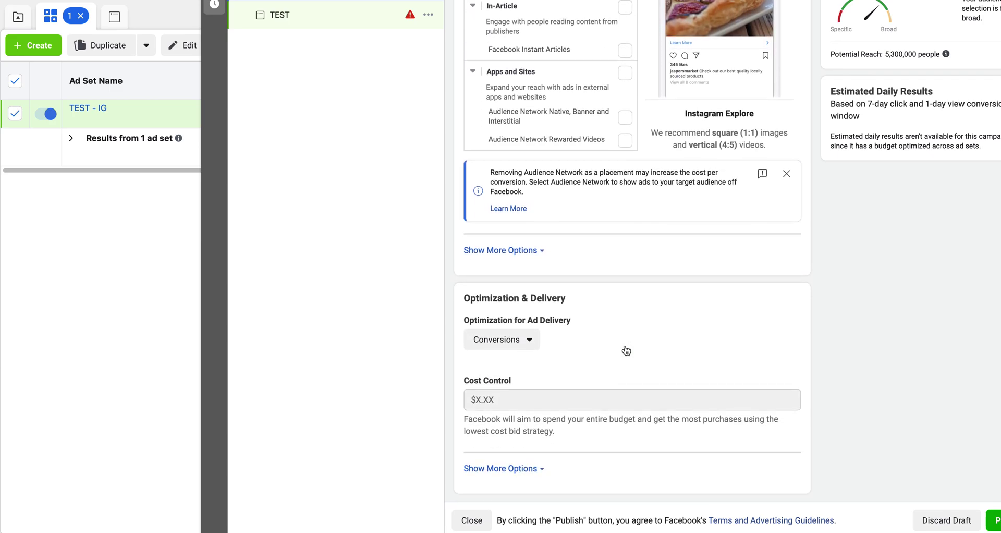
click(528, 340)
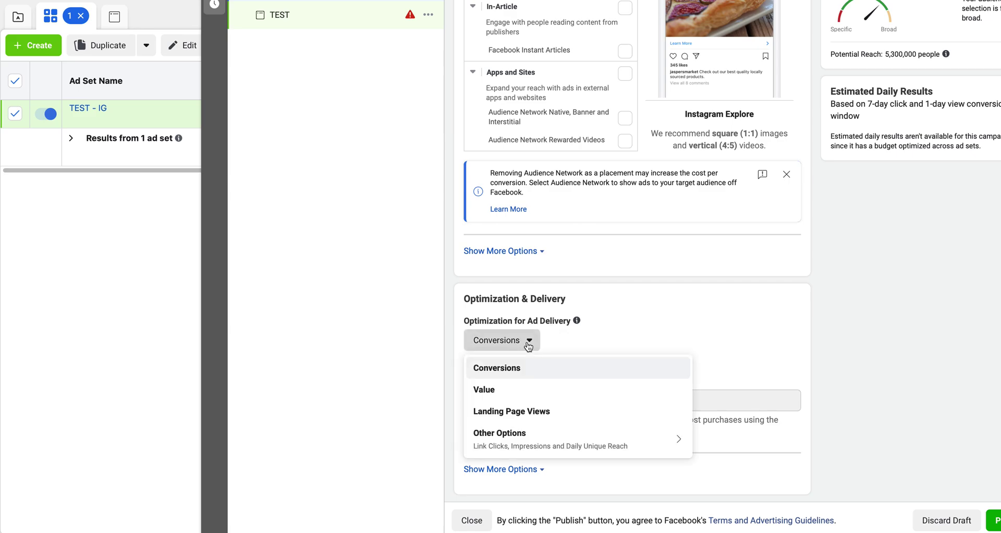
click(631, 313)
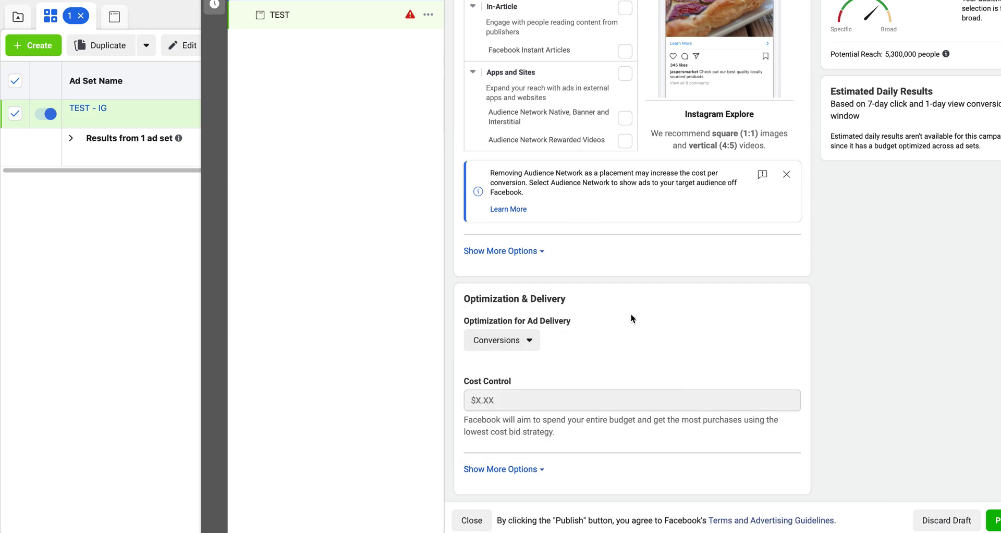
Show the additional optimization and delivery settings and examine the available conversion window choices.
click(509, 468)
scroll(510, 472, down, 2)
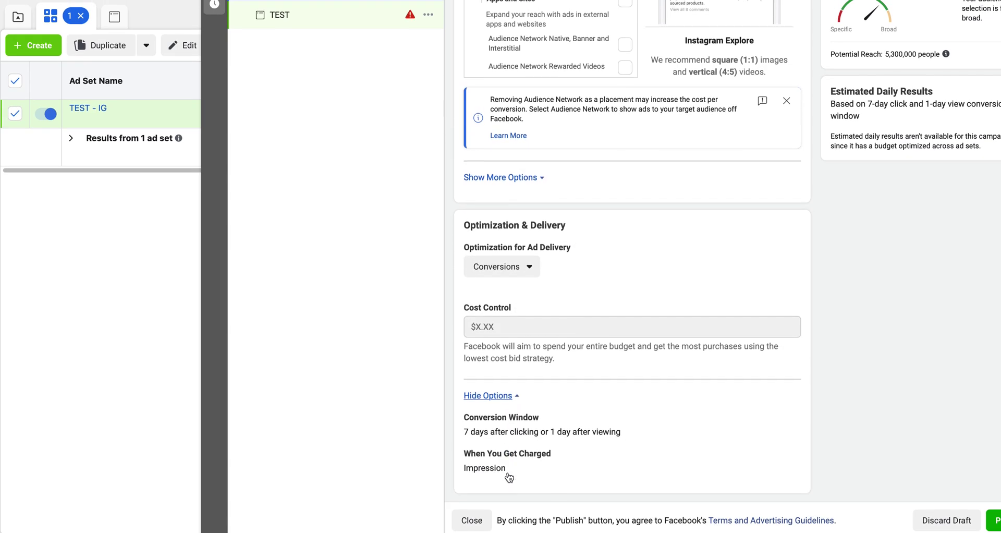
mouse_move(557, 453)
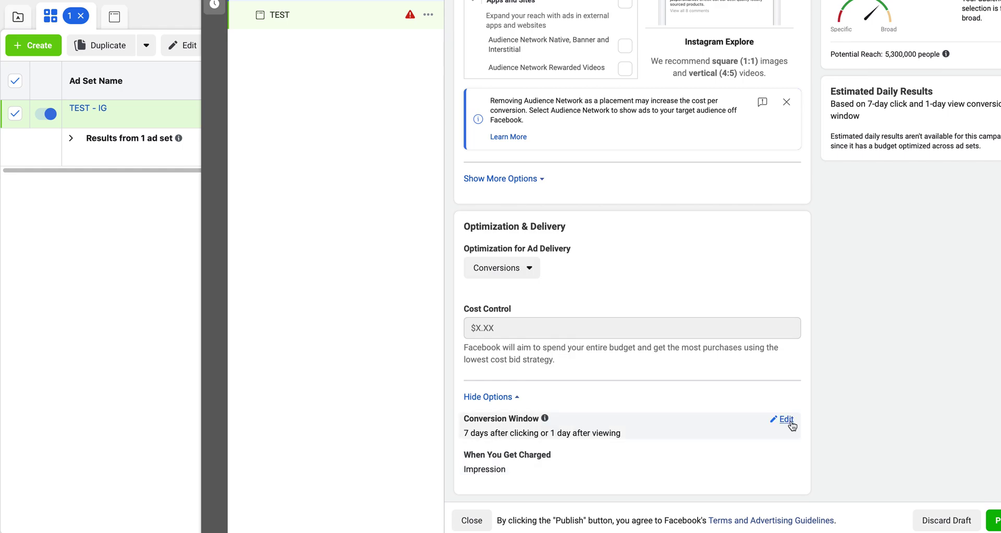
click(790, 421)
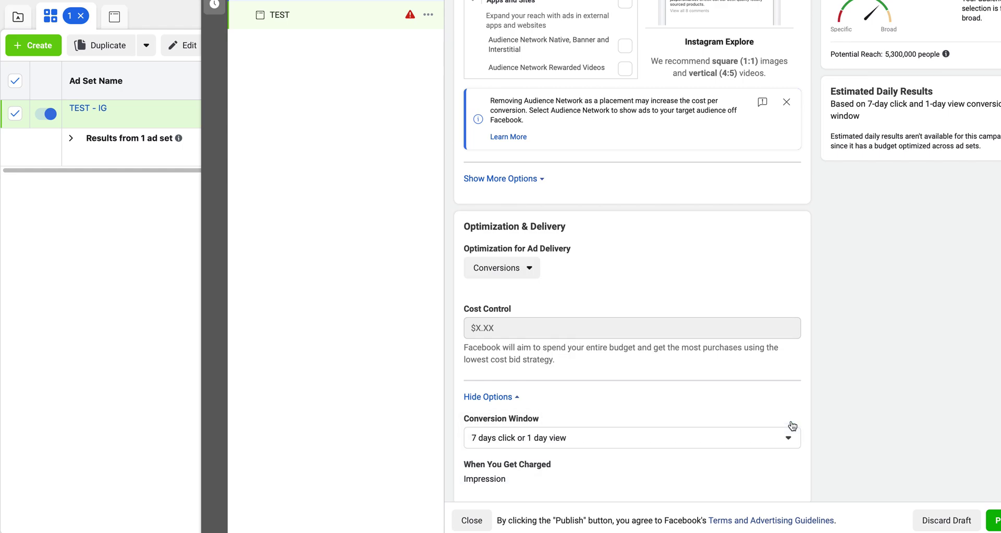
click(533, 439)
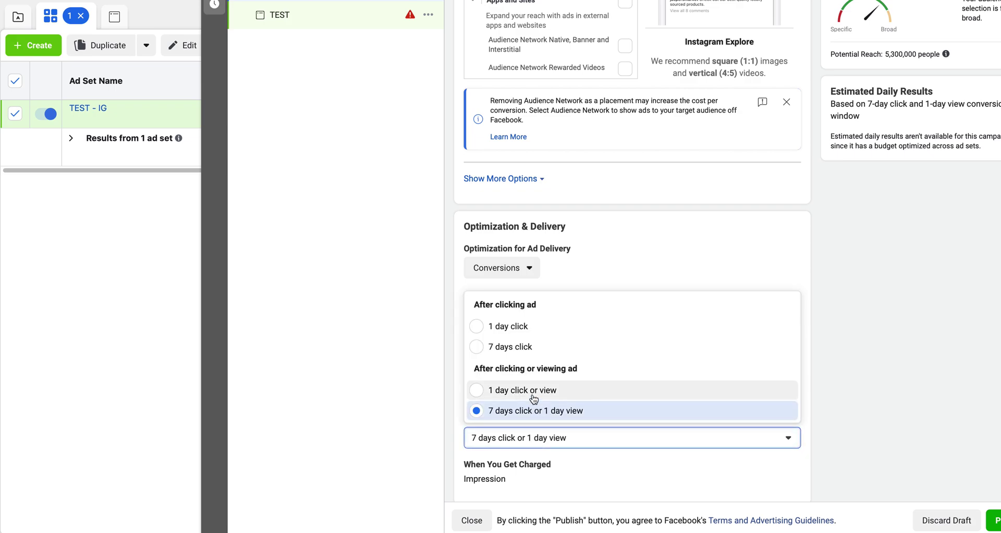
click(827, 379)
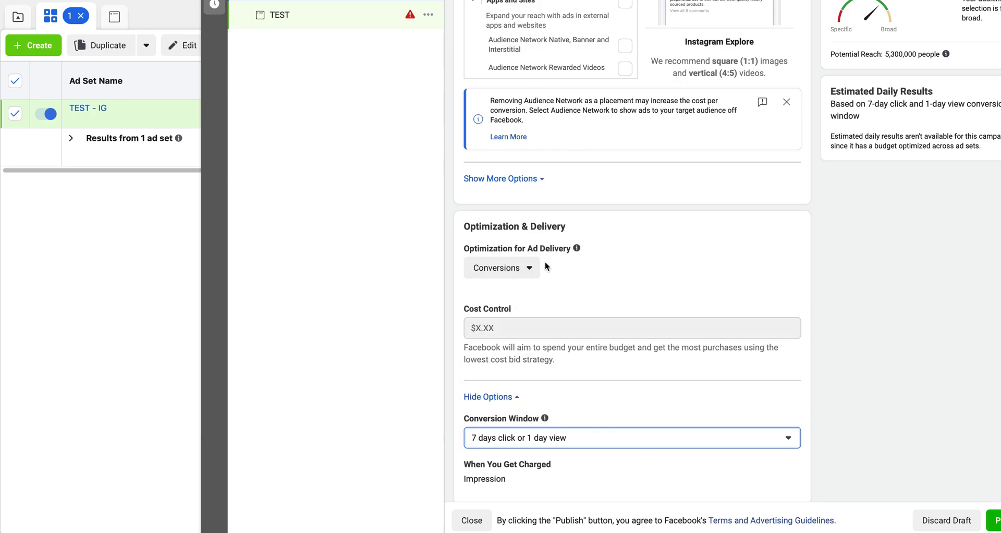
Duplicate the TEST - IG ad set within the original campaign, making one copy.
click(327, 26)
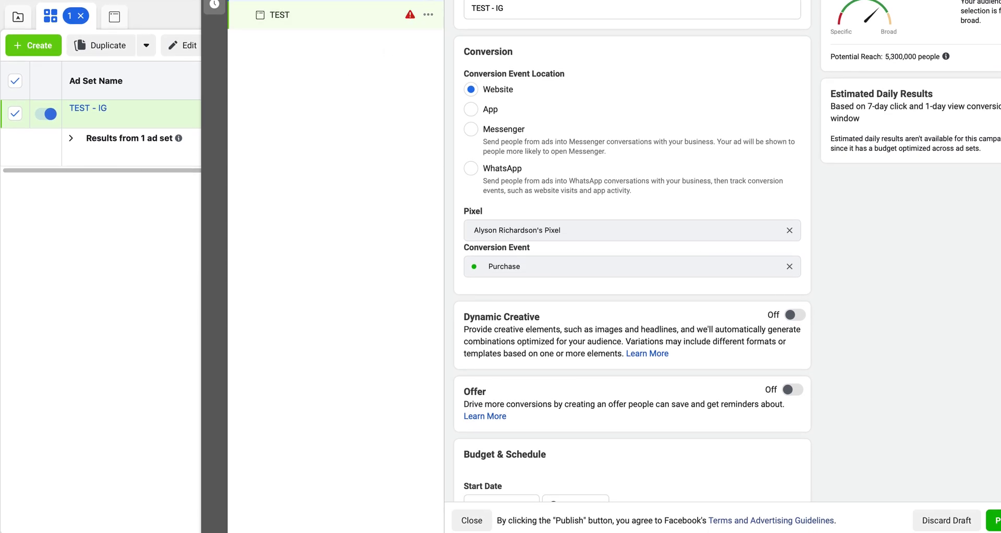
click(428, 14)
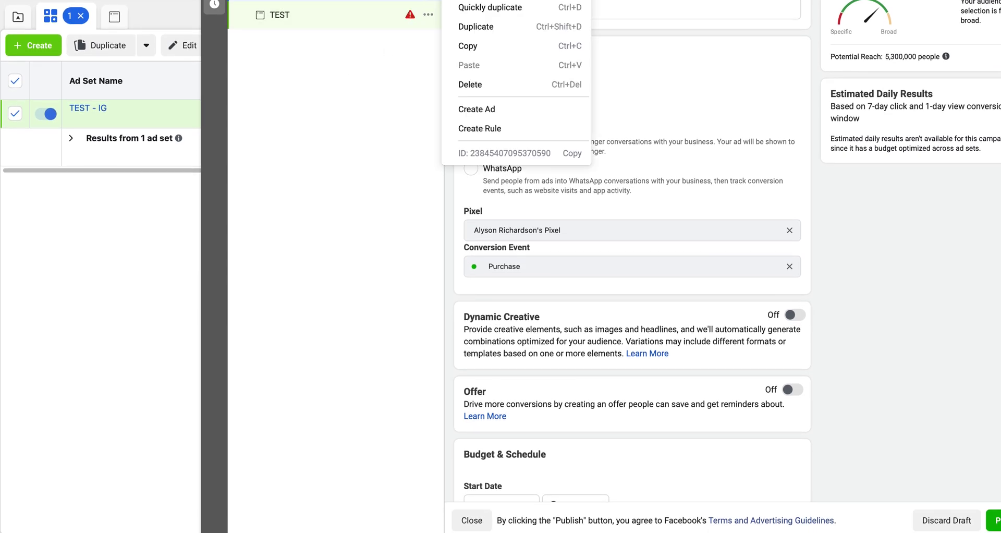
click(462, 27)
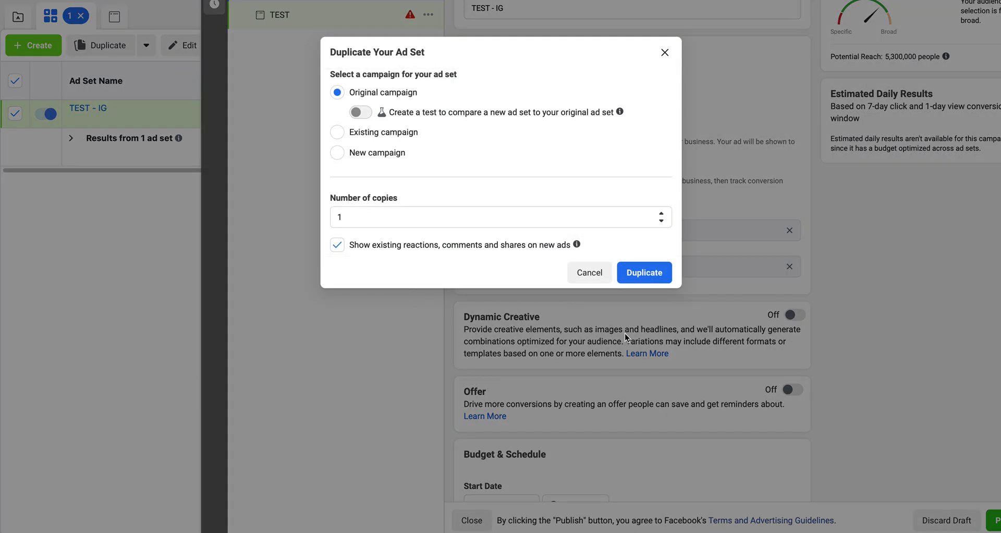
click(636, 276)
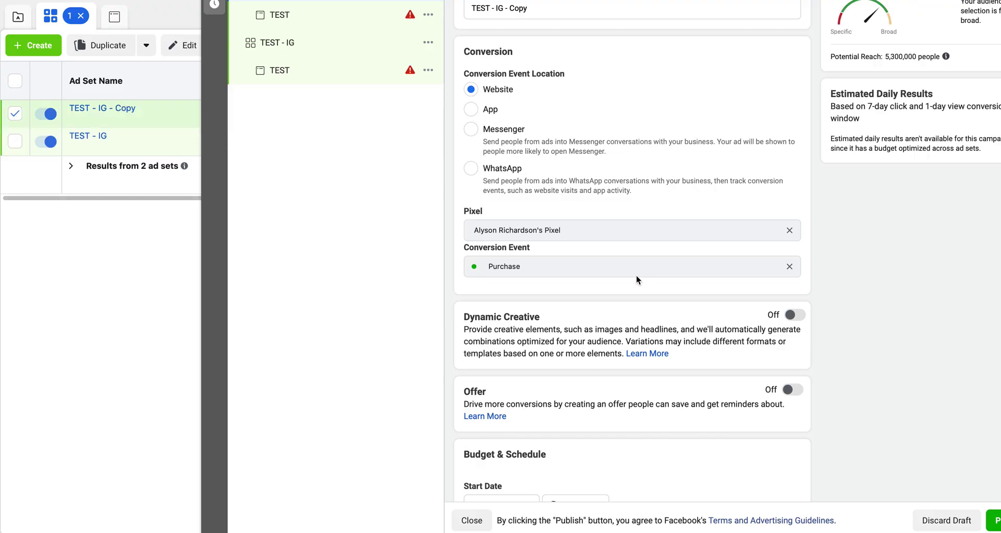
Rename the original TEST - IG ad set as TEST - FB.
click(338, 51)
click(521, 16)
key(BackSpace)
key(BackSpace)
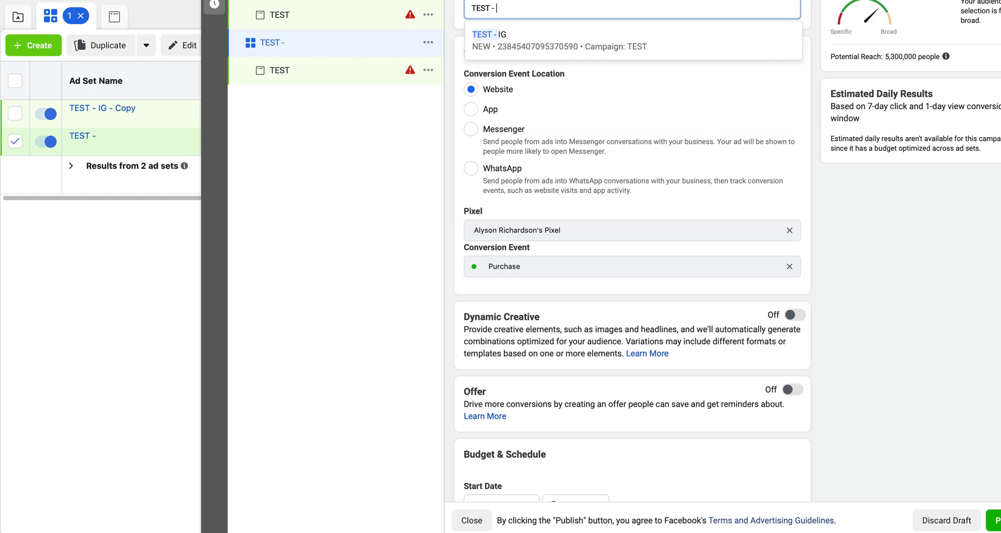
text(FB)
click(637, 55)
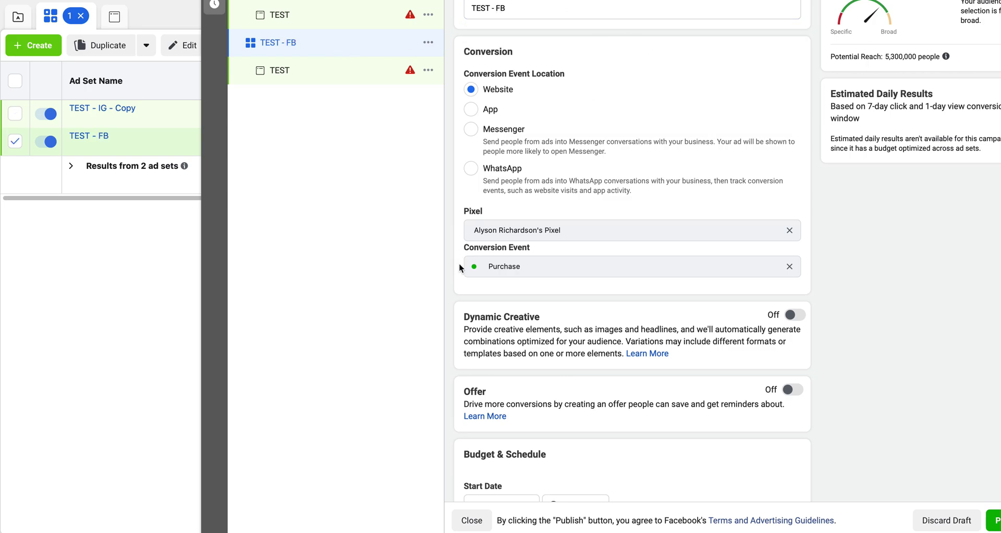
Select Facebook as a placement platform for the TEST - FB ad set and deselect Instagram.
scroll(516, 293, down, 6)
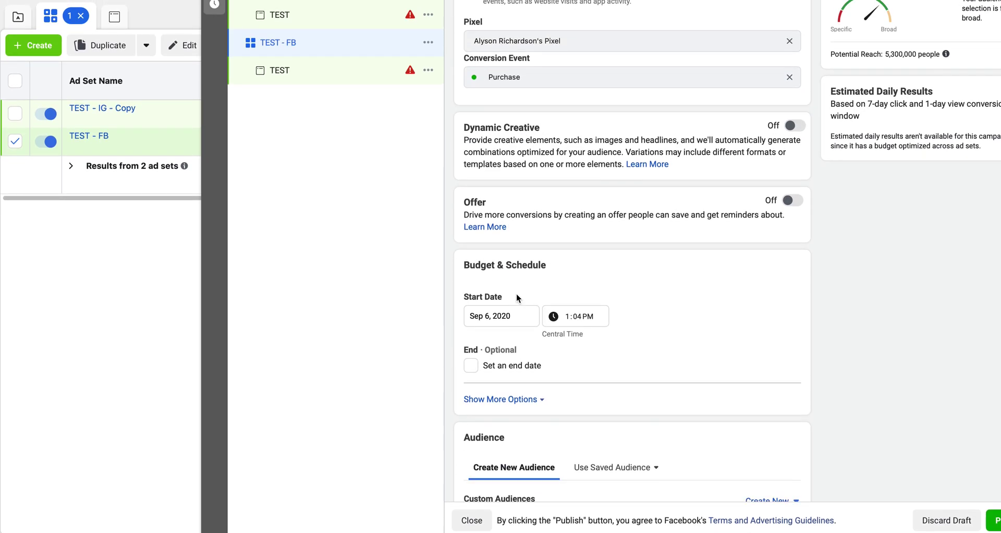
scroll(516, 293, down, 15)
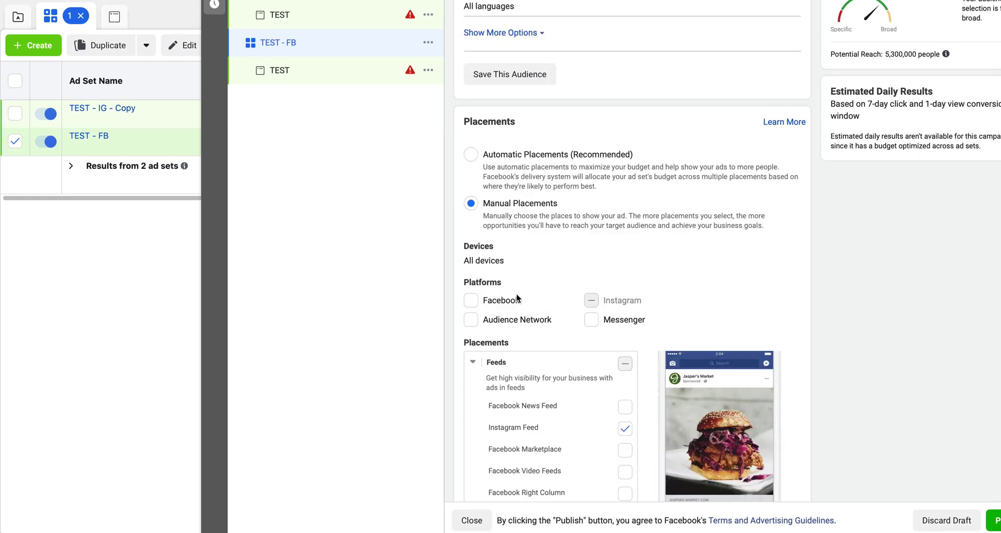
scroll(516, 293, up, 2)
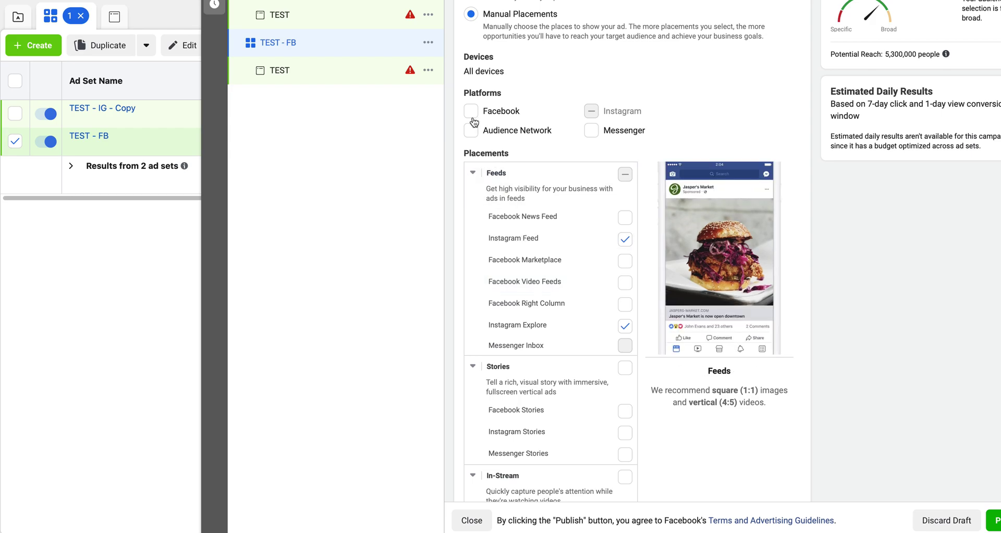
click(471, 112)
click(592, 111)
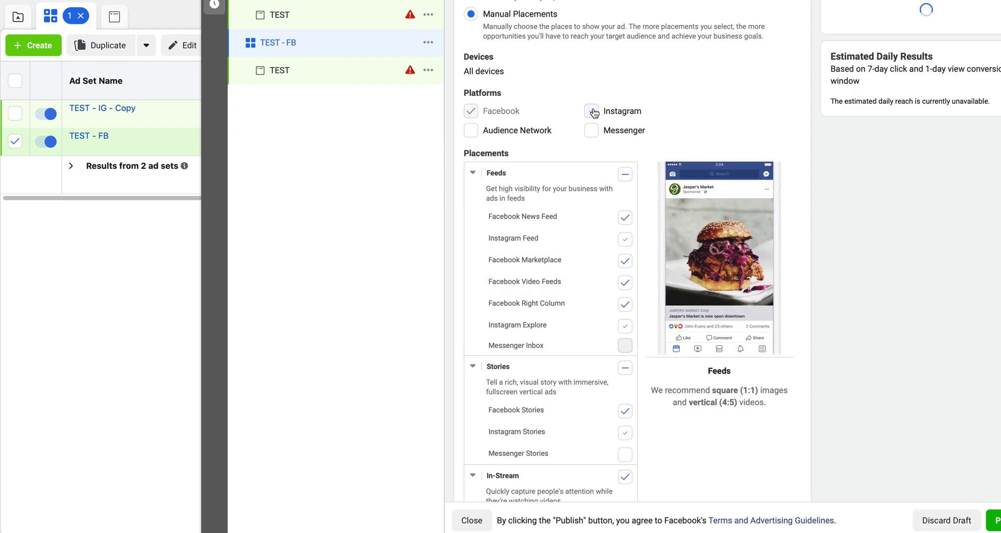
Restrict the TEST - FB ad set to Facebook News Feed by deselecting Marketplace, Video Feeds, Right Column, Stories, In-Stream, Search and In-Article placements.
click(628, 265)
click(626, 285)
click(627, 306)
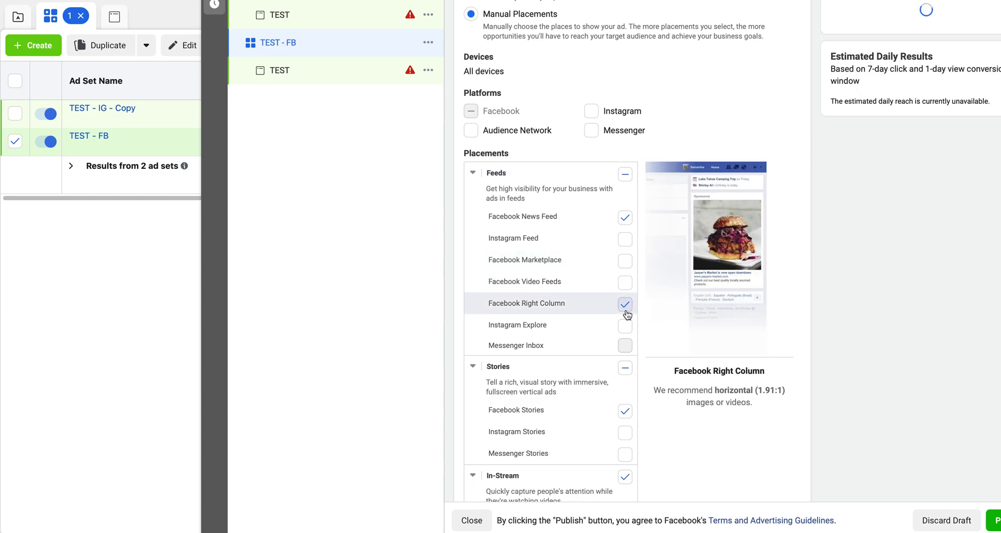
click(625, 412)
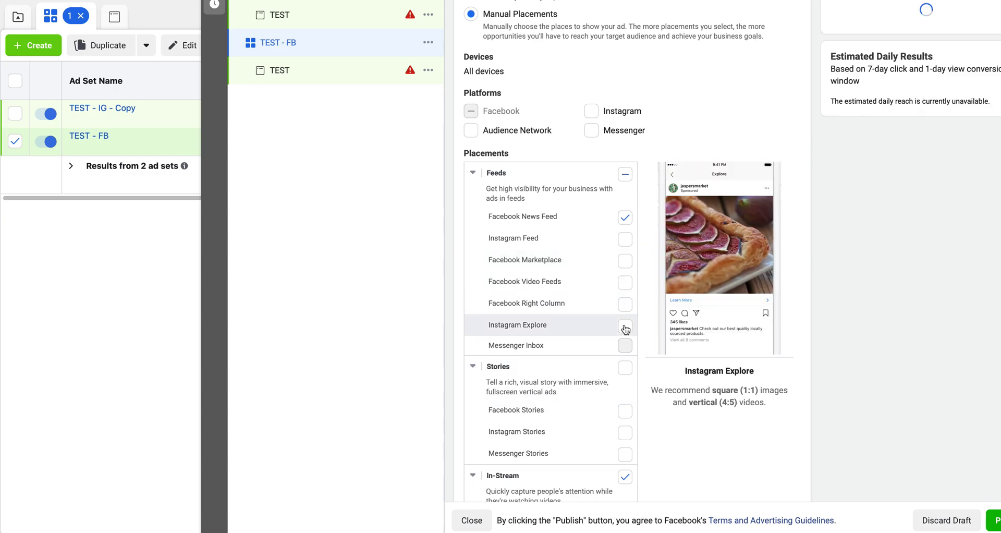
scroll(626, 328, down, 3)
scroll(625, 330, down, 1)
click(628, 267)
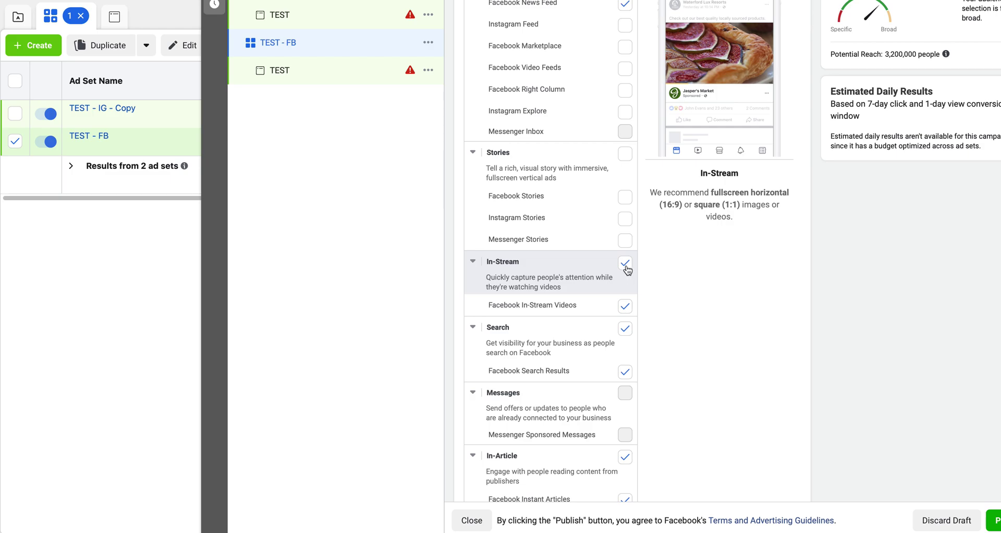
click(625, 328)
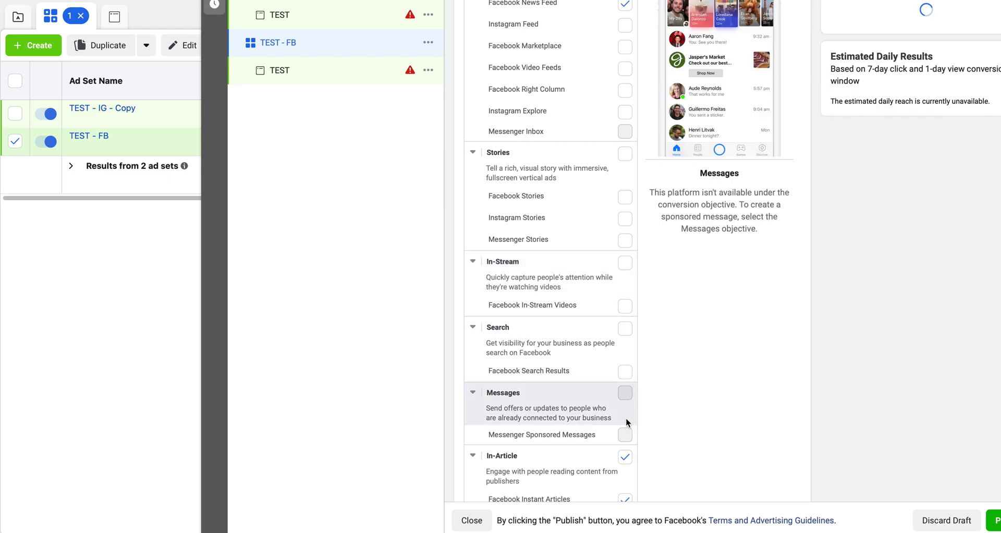
click(626, 458)
scroll(626, 458, down, 9)
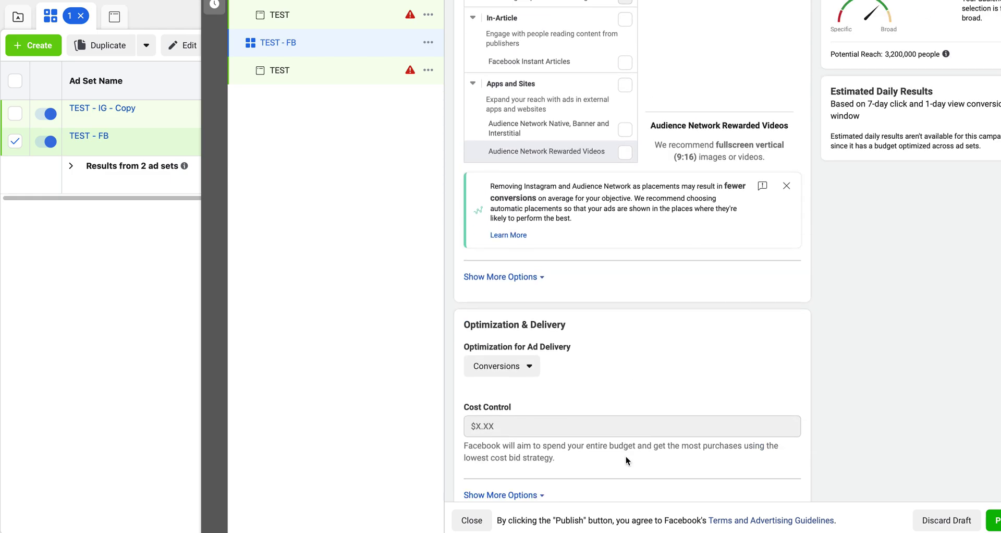
scroll(633, 393, up, 10)
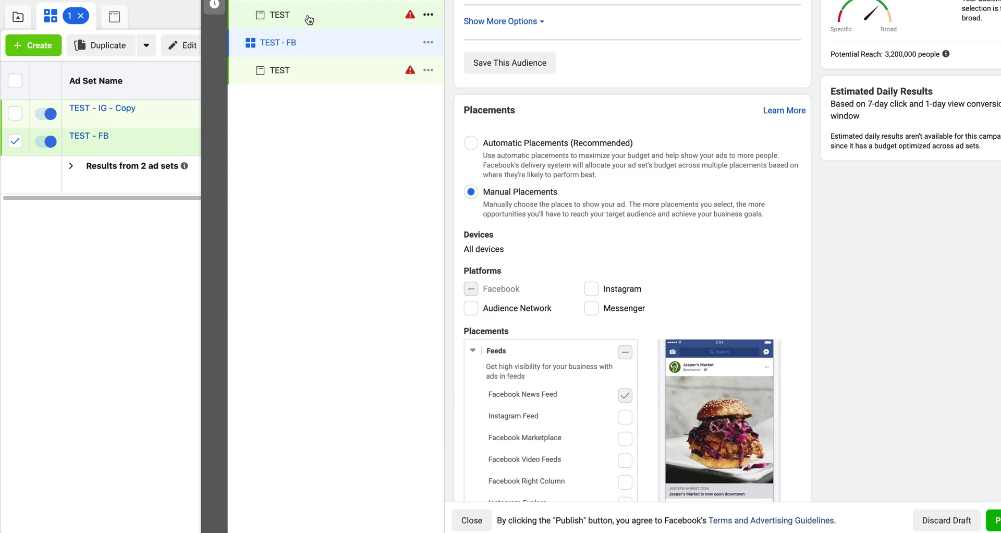
Return to the campaign level and publish the draft items of the TEST campaign.
click(17, 17)
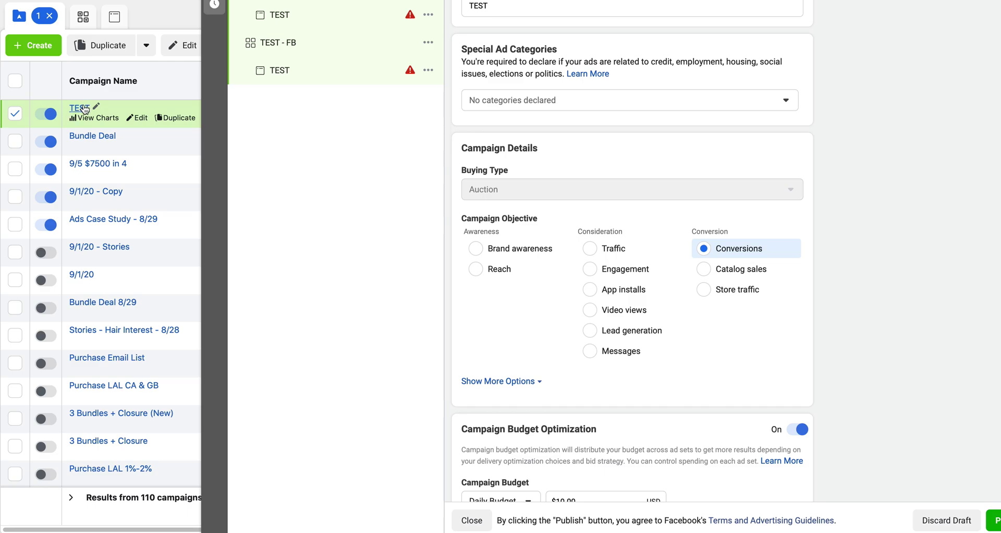
click(83, 109)
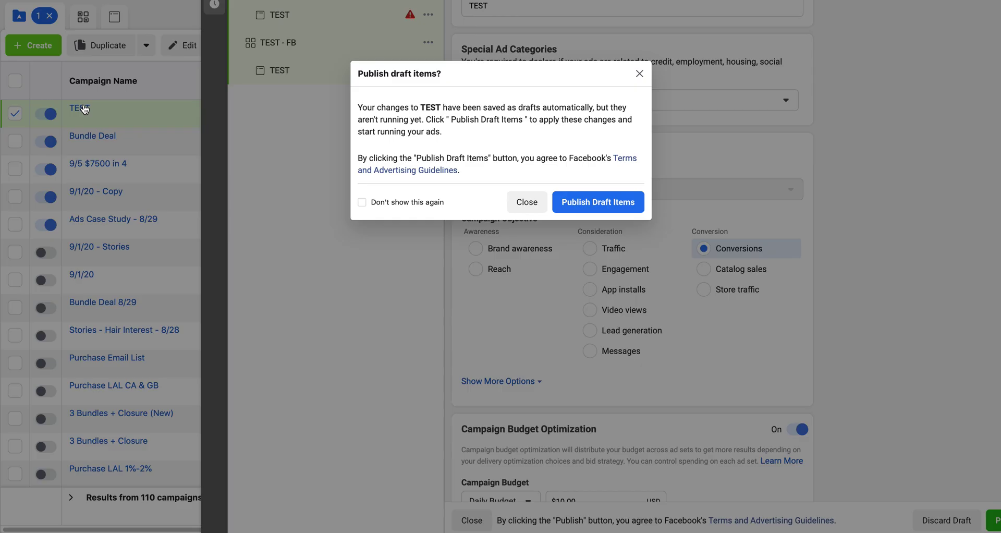
click(577, 204)
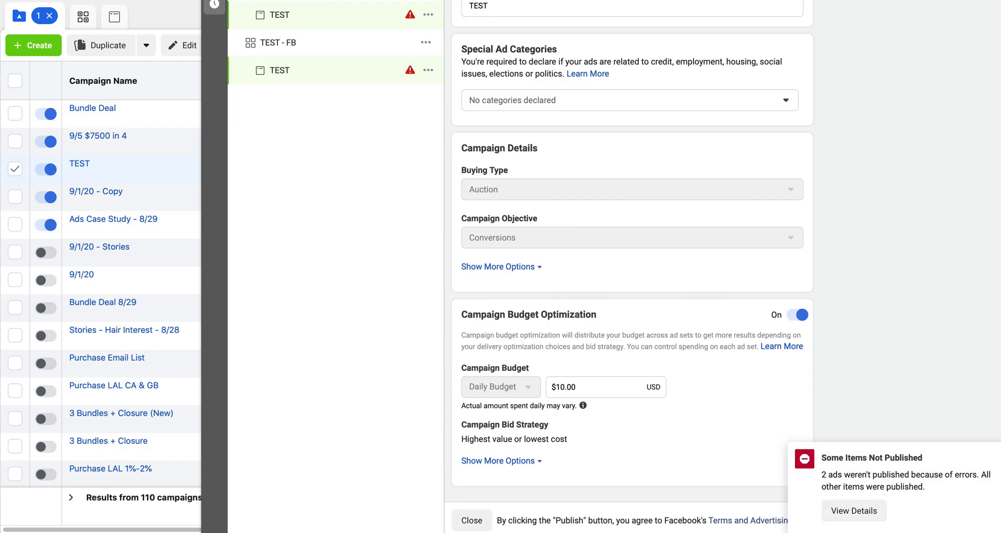
Close the campaign editor and turn off the TEST - IG - Copy ad set within the TEST campaign.
click(215, 1)
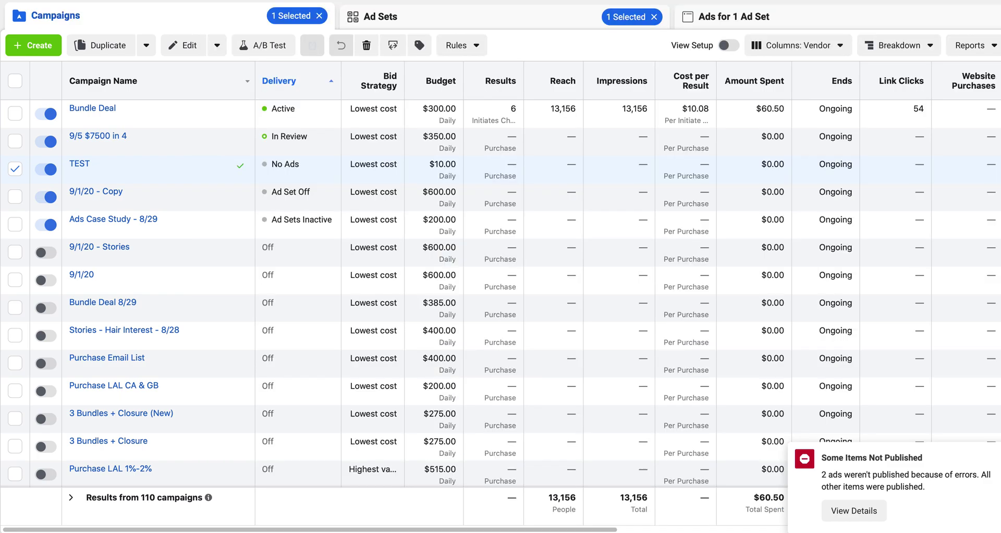
click(79, 164)
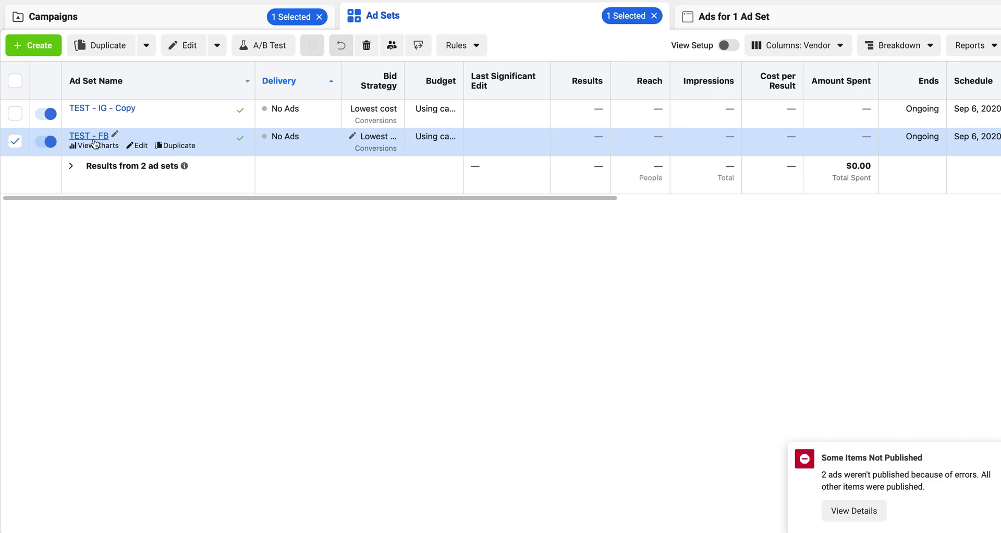
click(50, 113)
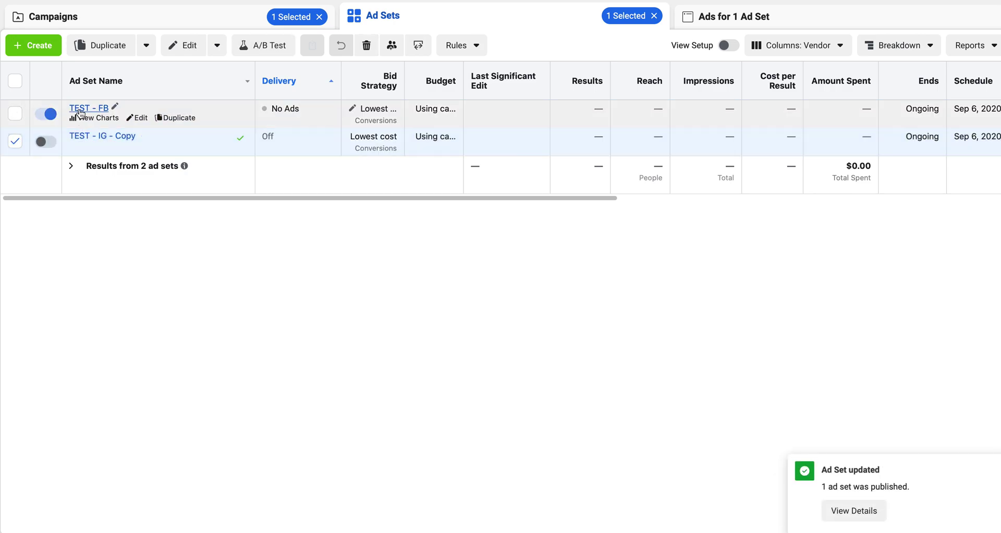
Turn off the TEST ad inside the TEST - FB ad set and return to the list of all campaigns.
click(80, 108)
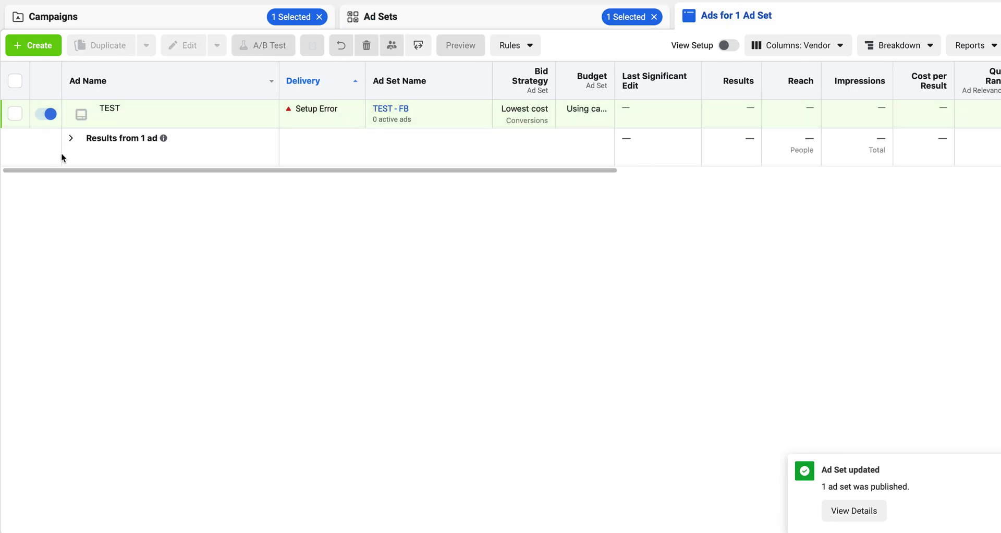
mouse_move(110, 124)
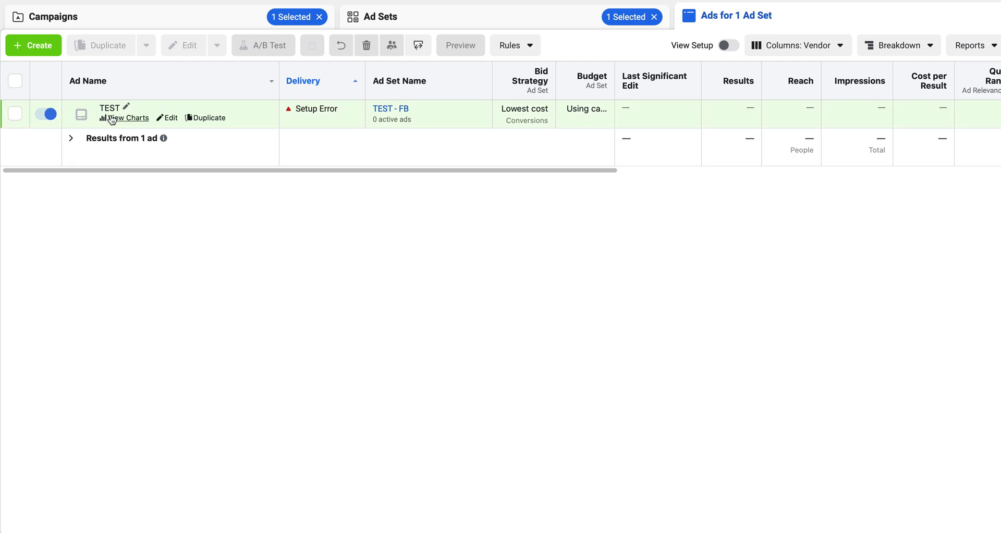
click(54, 115)
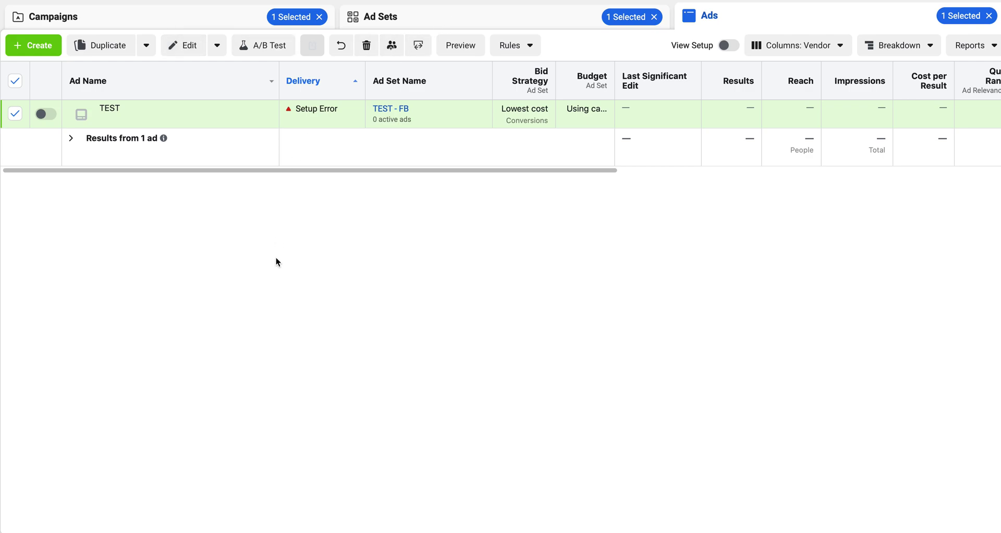
click(456, 17)
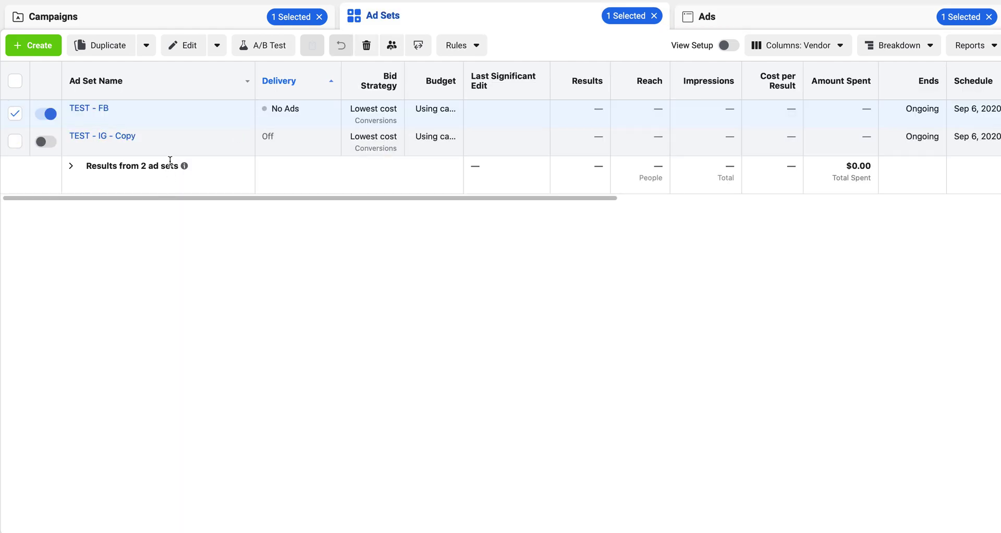
click(178, 20)
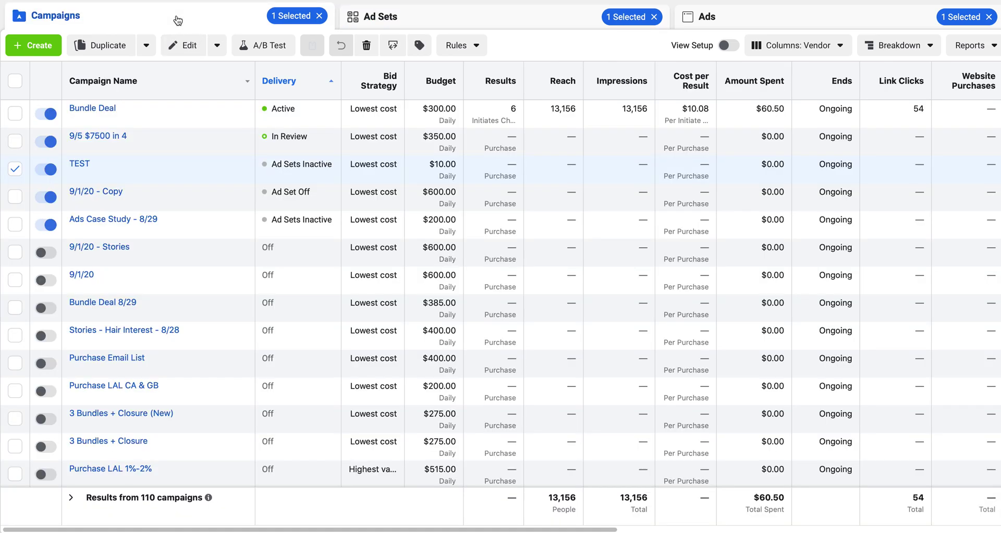